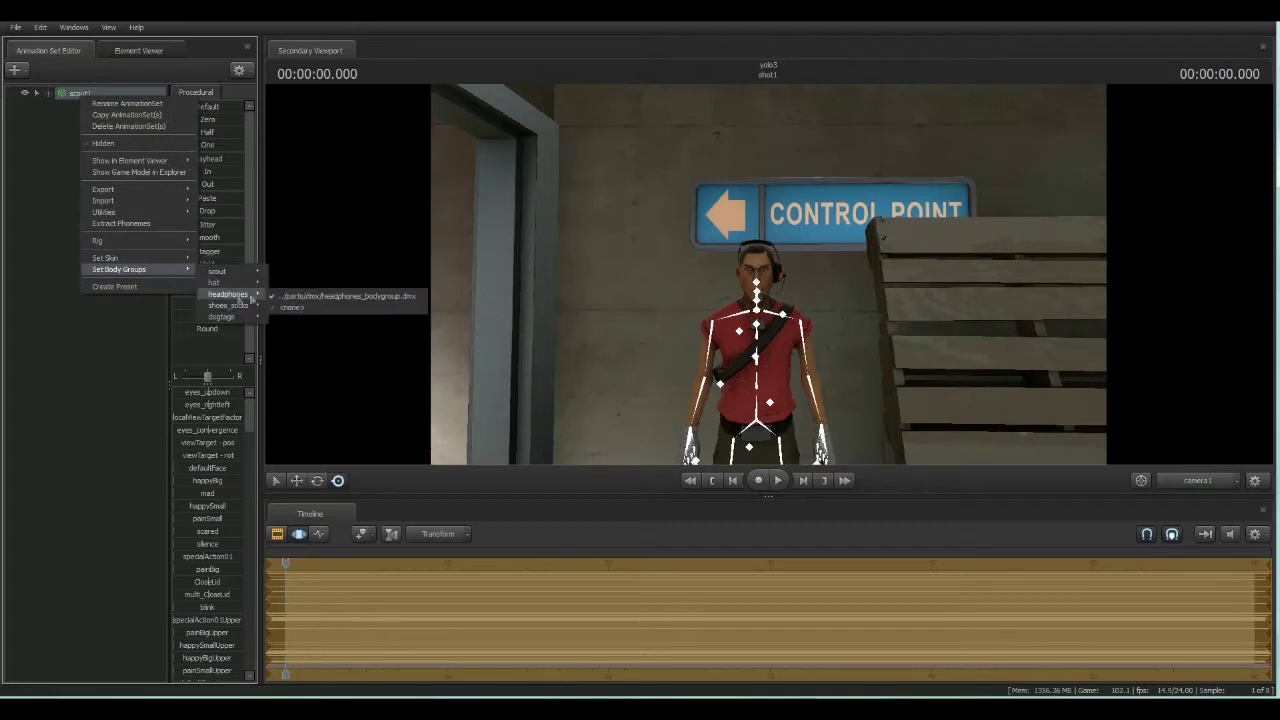
- Import a sequence onto scout1 that poses both hands together in front of the body
right_click(84, 94)
click(226, 200)
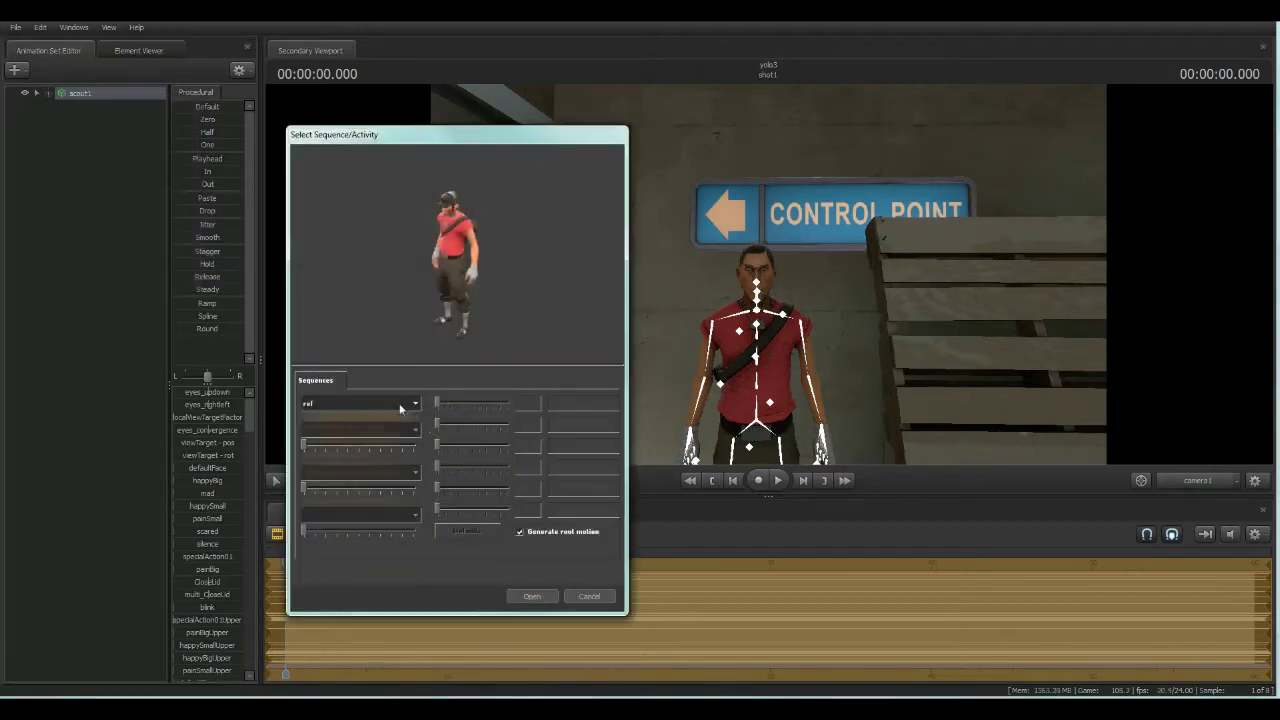
scroll(353, 456, up, 5)
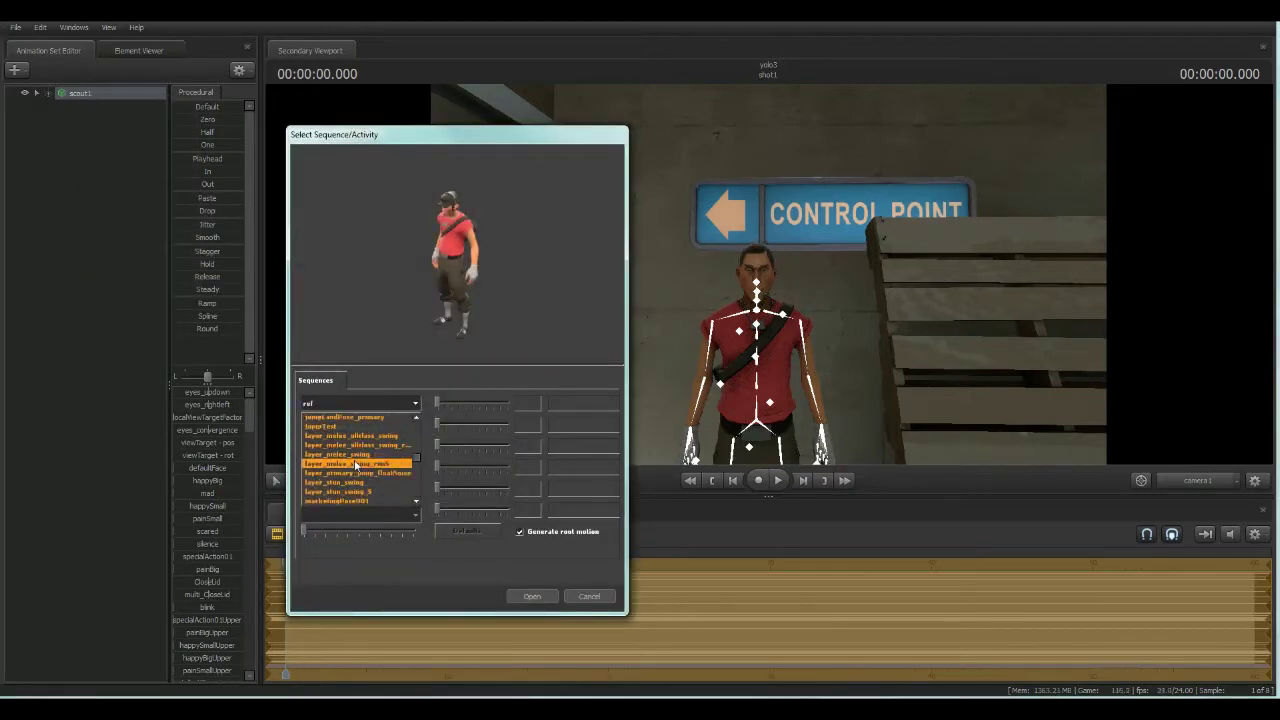
click(355, 458)
click(359, 423)
scroll(356, 462, down, 5)
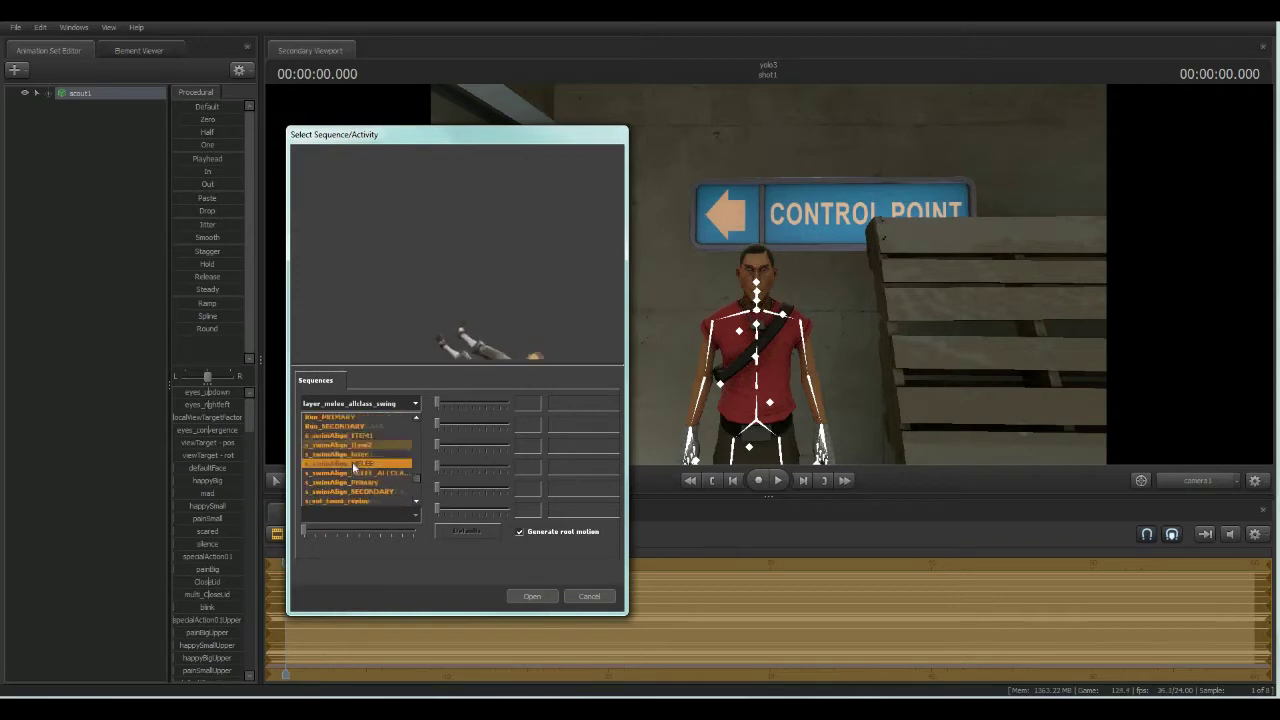
click(522, 595)
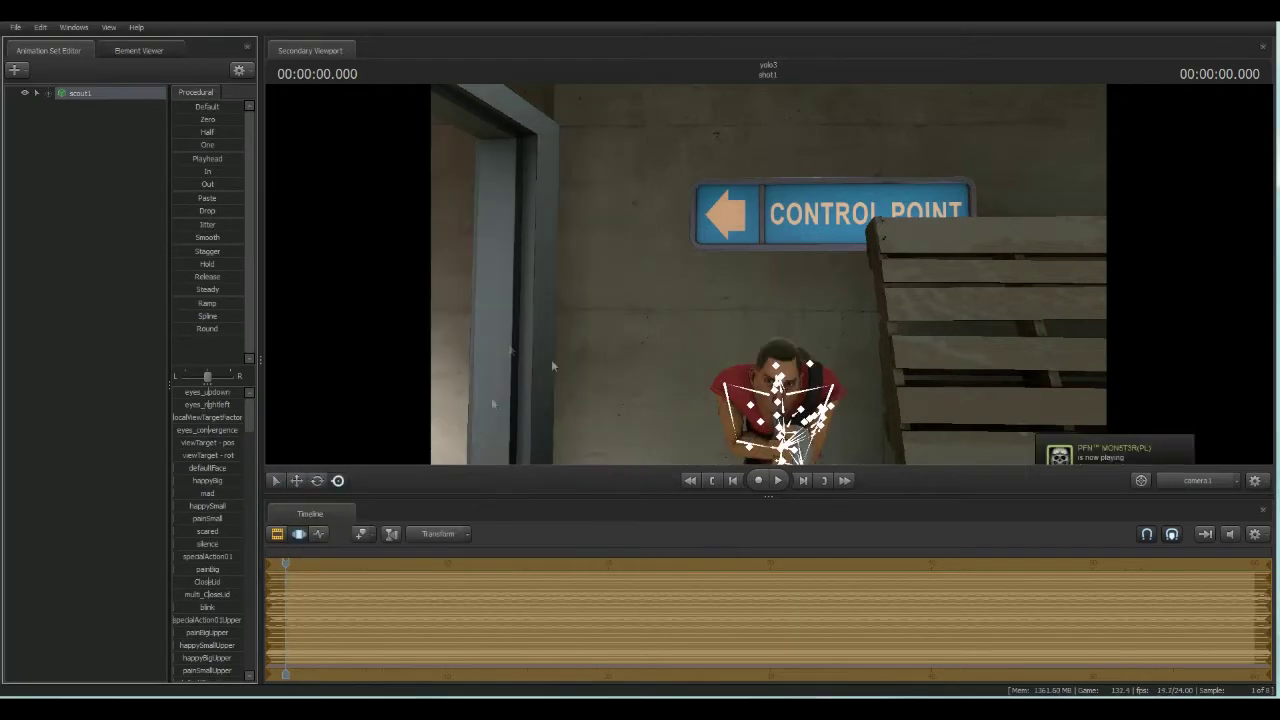
- Reposition scout1 against the wall beneath the Control Point sign
right_click(930, 340)
click(1145, 343)
drag(737, 435, 720, 391)
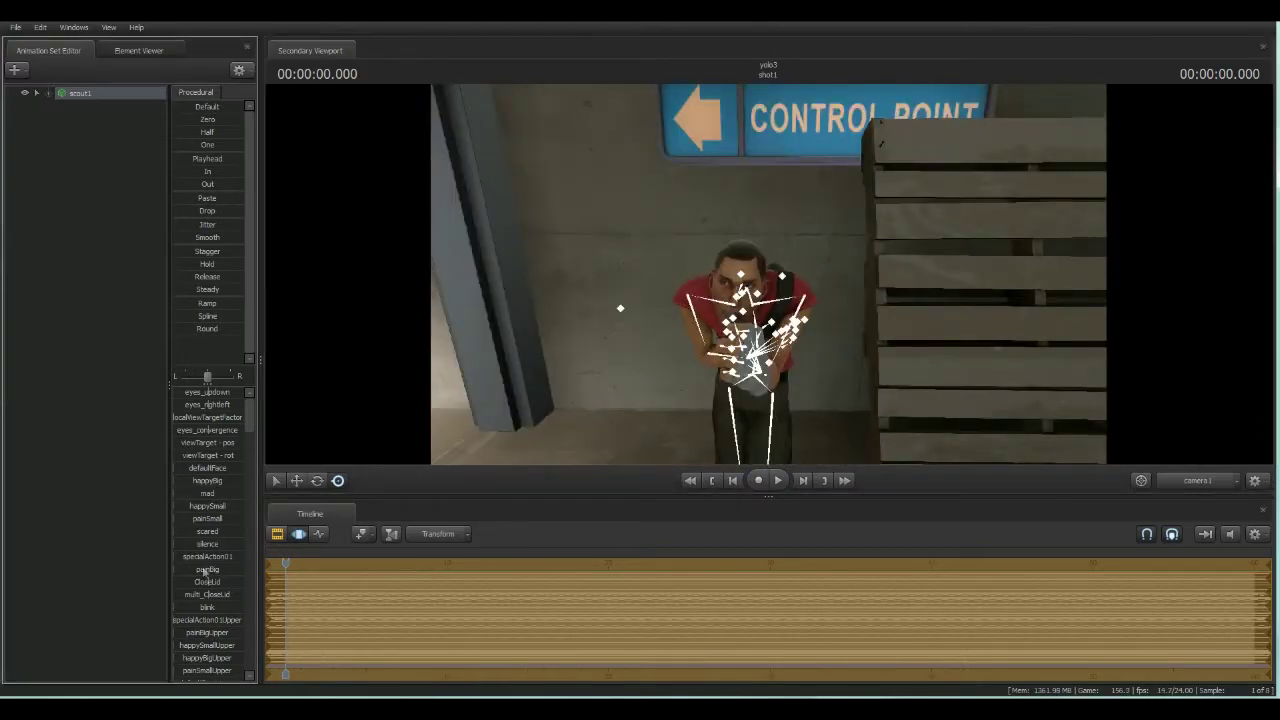
- Start an animation set for a new model and look through the models filtered by "arrow"
click(80, 523)
right_click(104, 352)
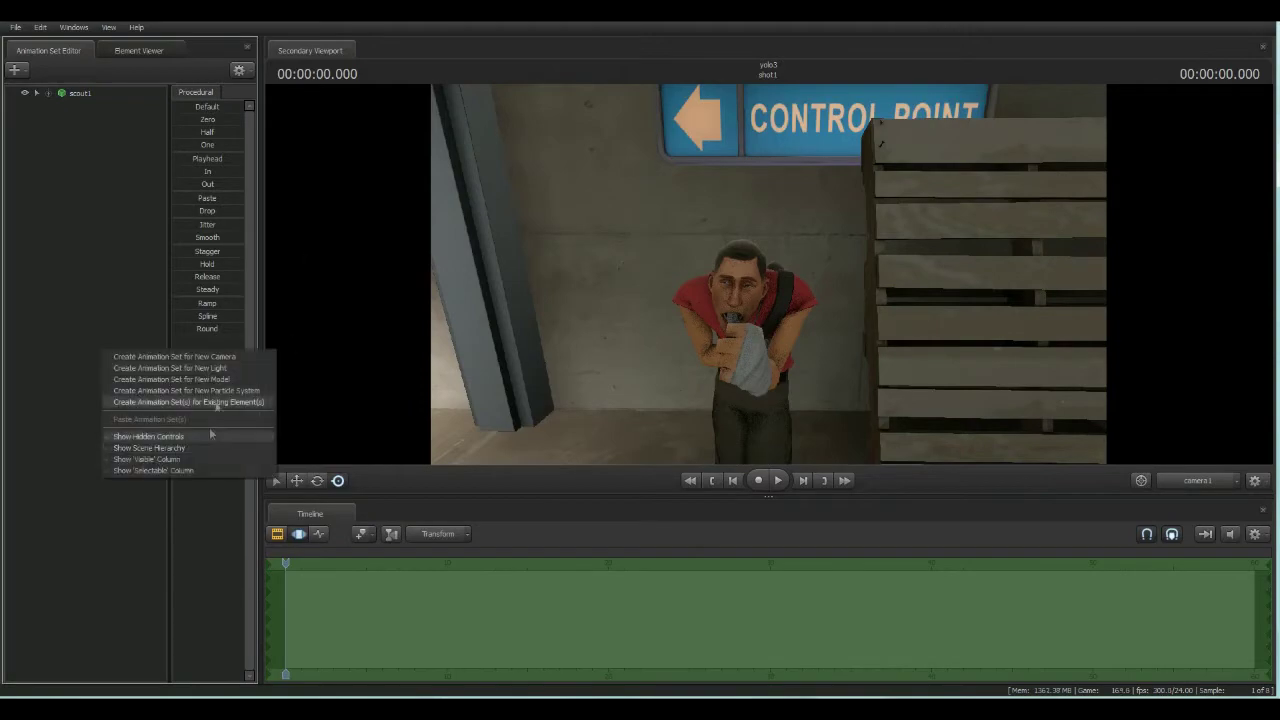
click(215, 357)
key(BackSpace)
key(BackSpace)
text(rrow)
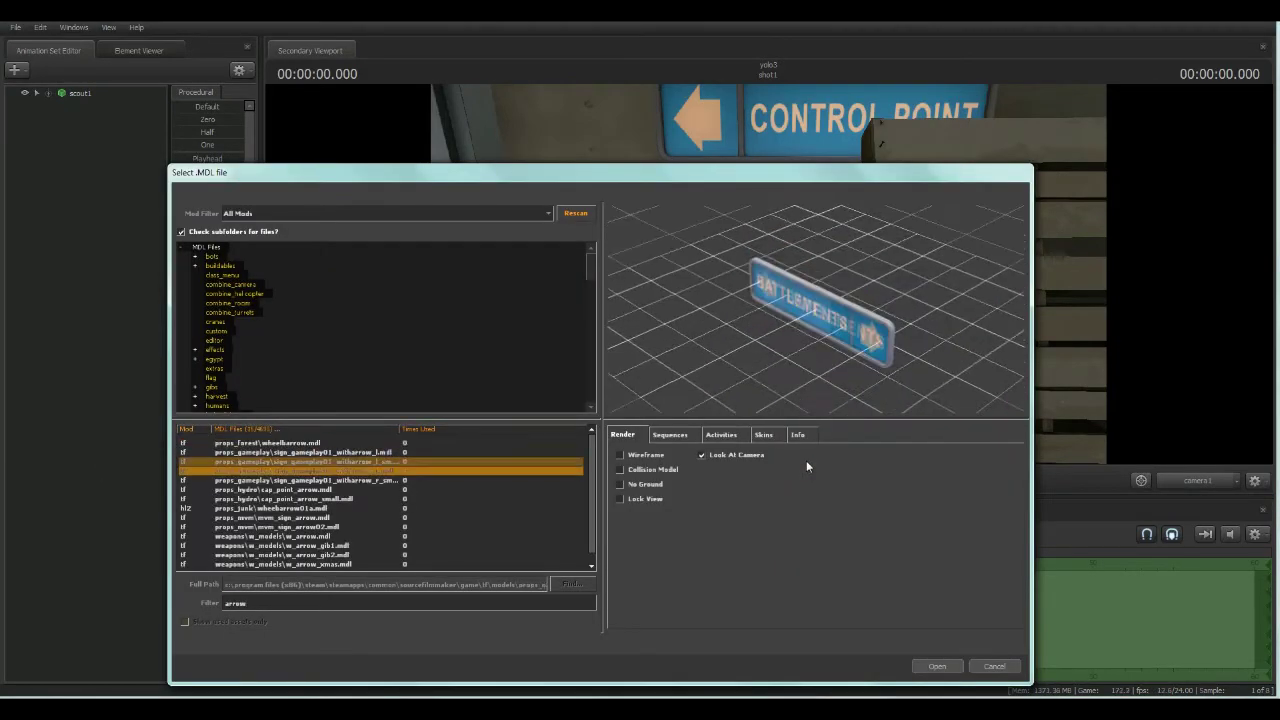
key(Up)
key(Up)
key(Up)
key(Up)
key(Up)
key(Up)
key(Up)
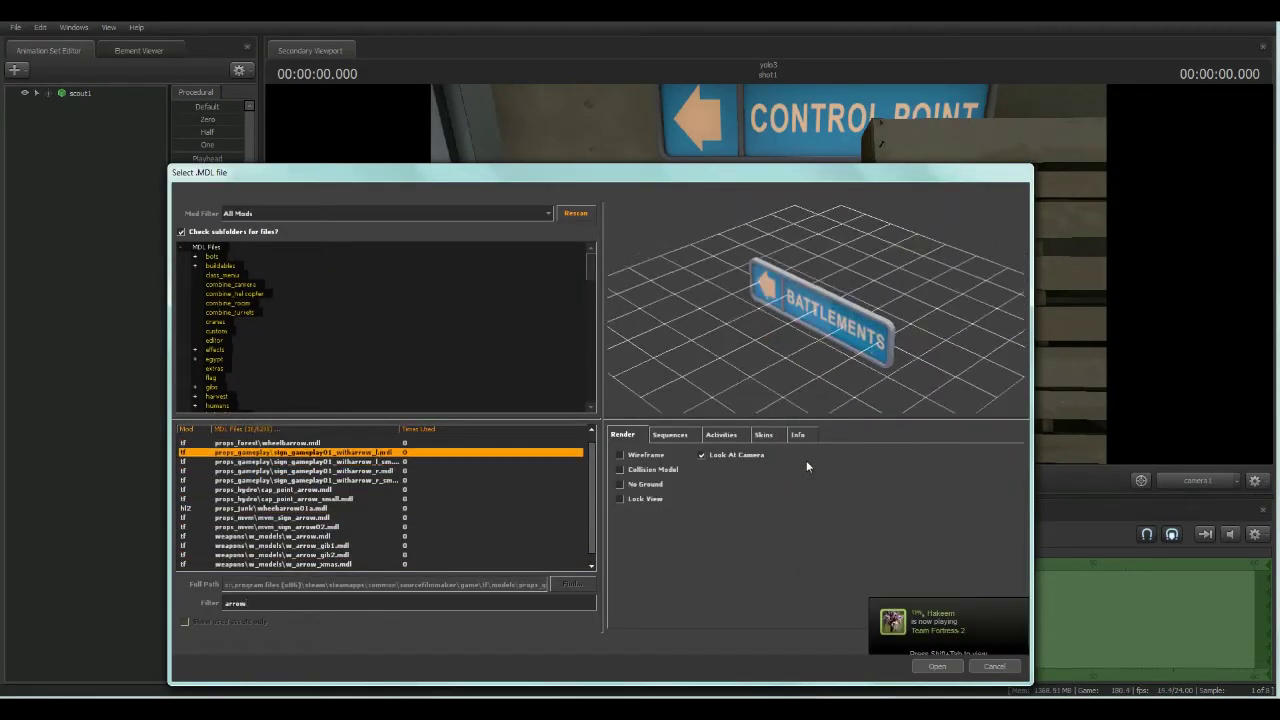
- Filter the models by "sniper" and add the bitten apple model sniper_applebite.mdl as a new animation set
key(BackSpace)
key(BackSpace)
key(BackSpace)
key(BackSpace)
key(BackSpace)
text(sniper)
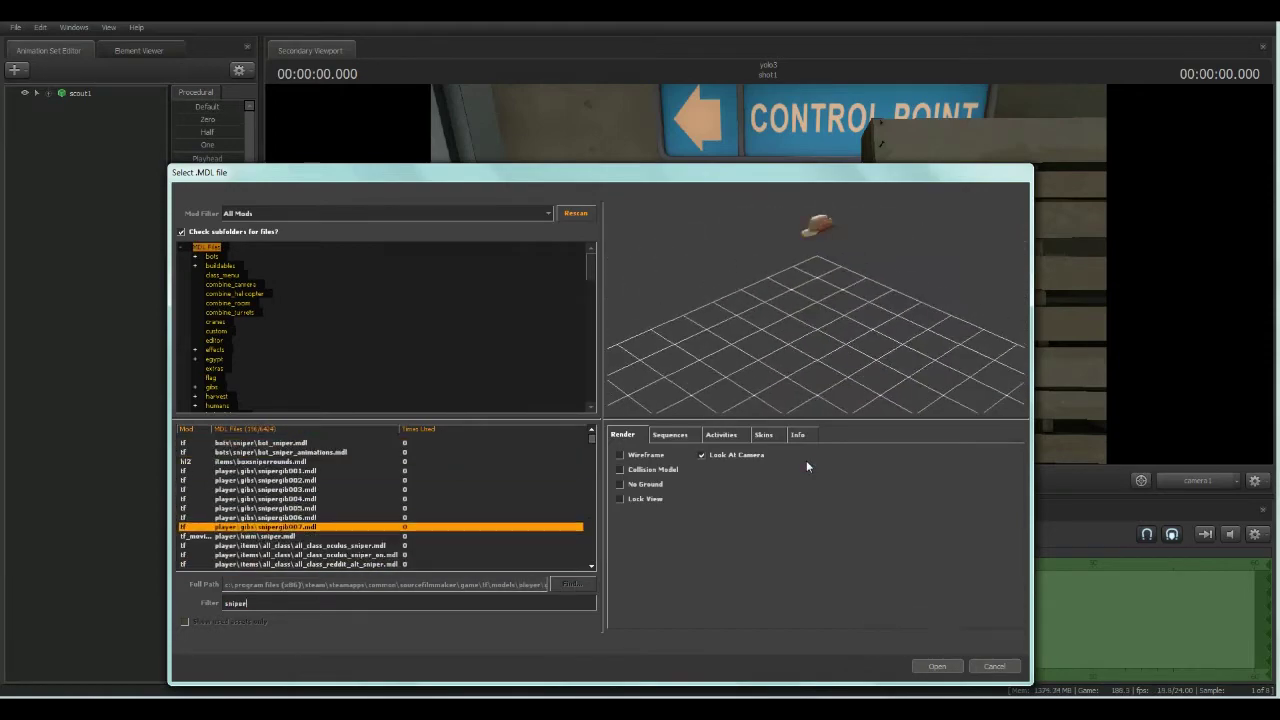
key(Down)
key(Down)
key(Down)
key(Down)
key(Down)
key(Down)
key(Down)
key(Down)
key(Down)
key(Down)
key(Down)
key(Down)
key(Down)
key(Down)
key(Down)
key(Down)
key(Down)
key(Down)
key(Down)
key(Down)
key(Down)
key(Down)
key(Down)
key(Down)
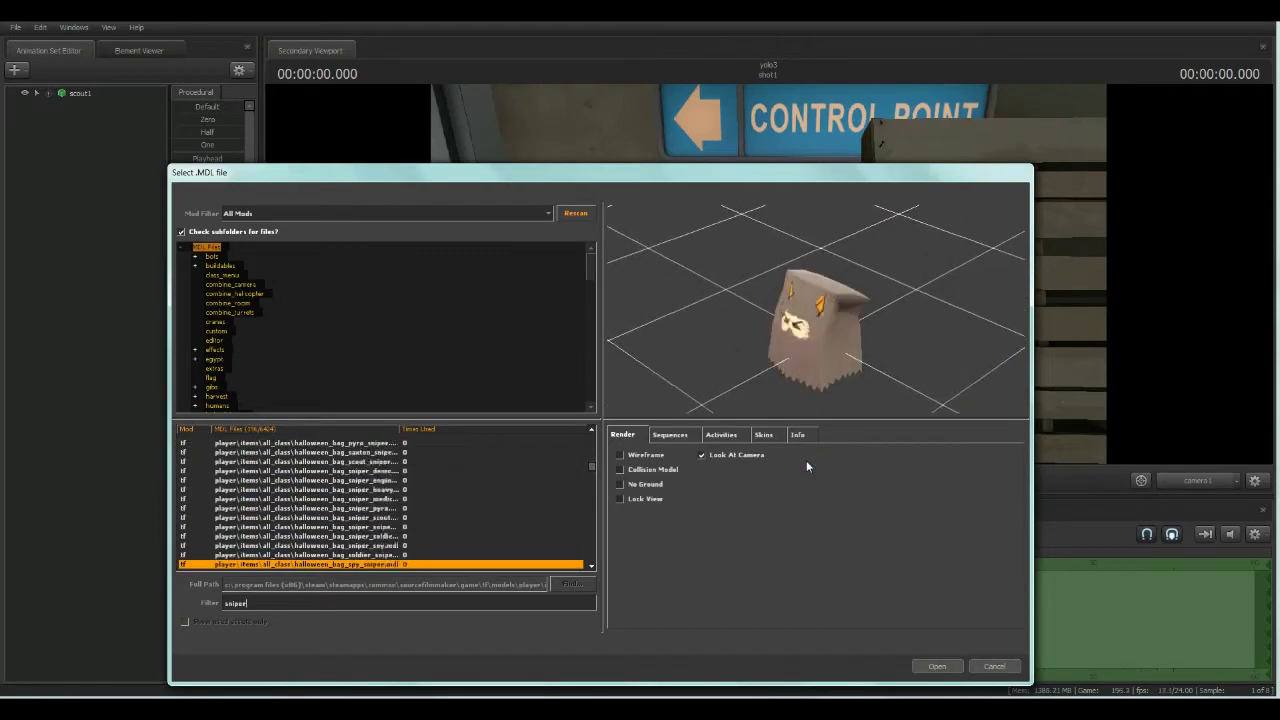
key(Down)
key(Down)
key(Down)
key(Down)
key(Down)
key(Down)
key(Down)
key(Down)
key(Down)
key(Down)
key(Down)
key(Down)
key(Down)
key(Down)
key(Down)
key(Down)
key(Down)
key(Down)
key(Down)
key(Down)
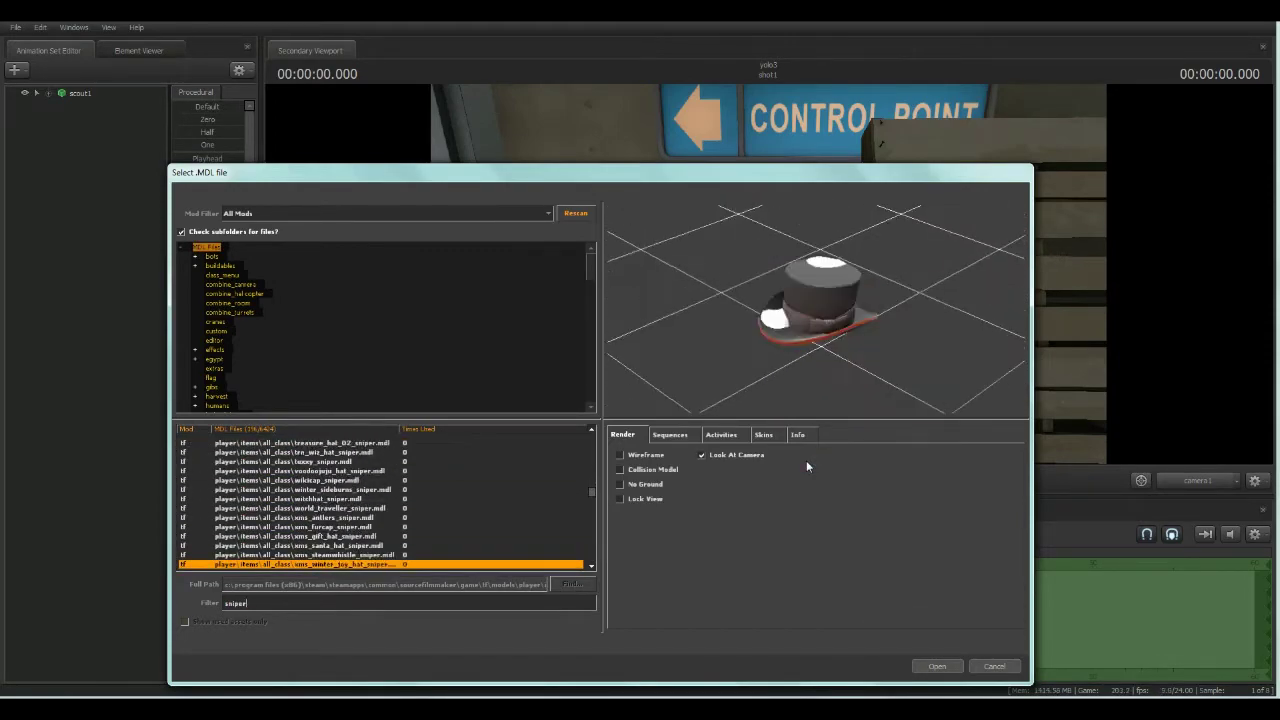
key(Down)
key(Down)
key(Down)
key(Down)
key(Down)
key(Down)
key(Down)
key(Down)
key(Down)
key(Down)
key(Down)
key(Down)
key(Down)
key(Down)
key(Down)
key(Down)
key(Down)
key(Down)
key(Down)
key(Down)
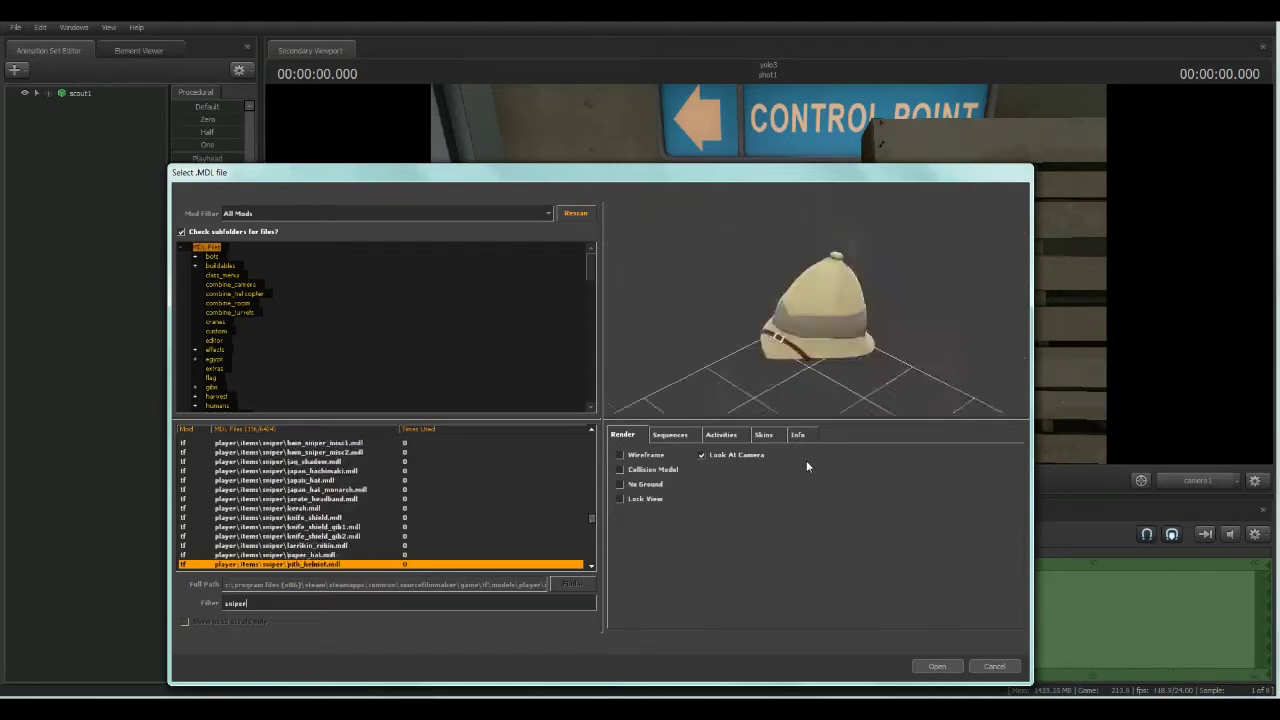
key(Down)
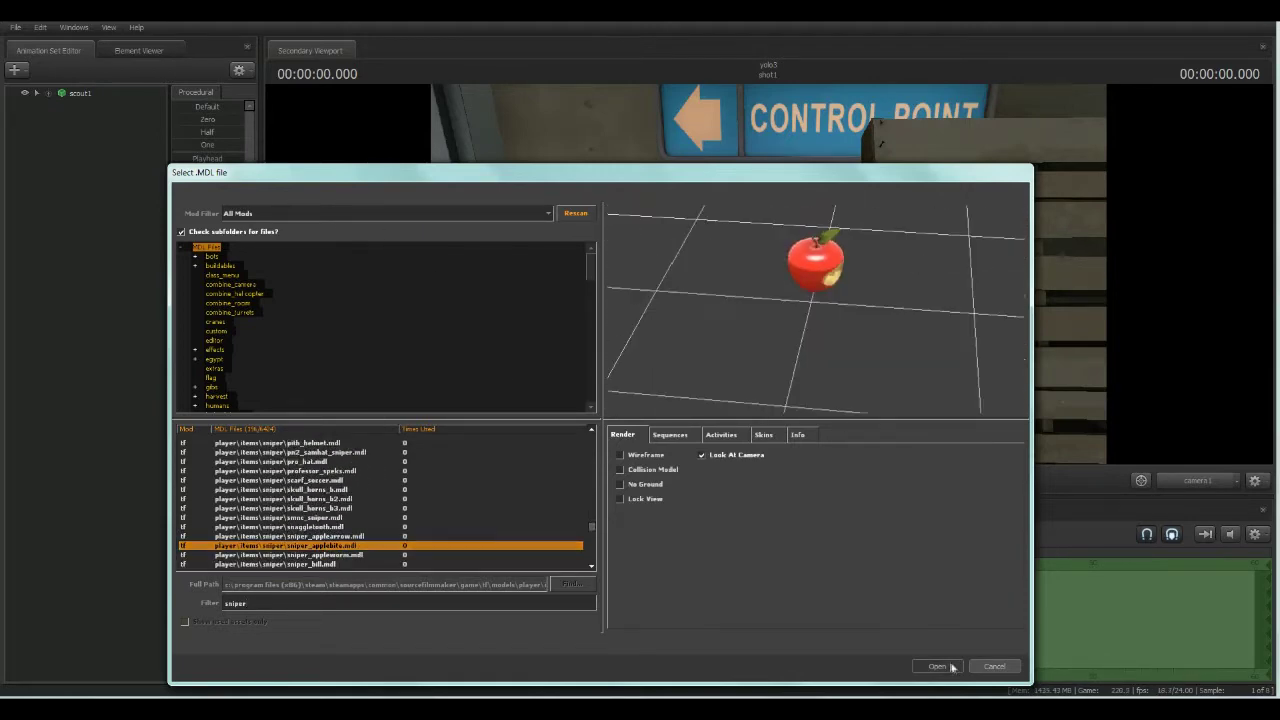
key(Return)
- Move sniper_applebite1 down onto the top of the scout's head
click(97, 106)
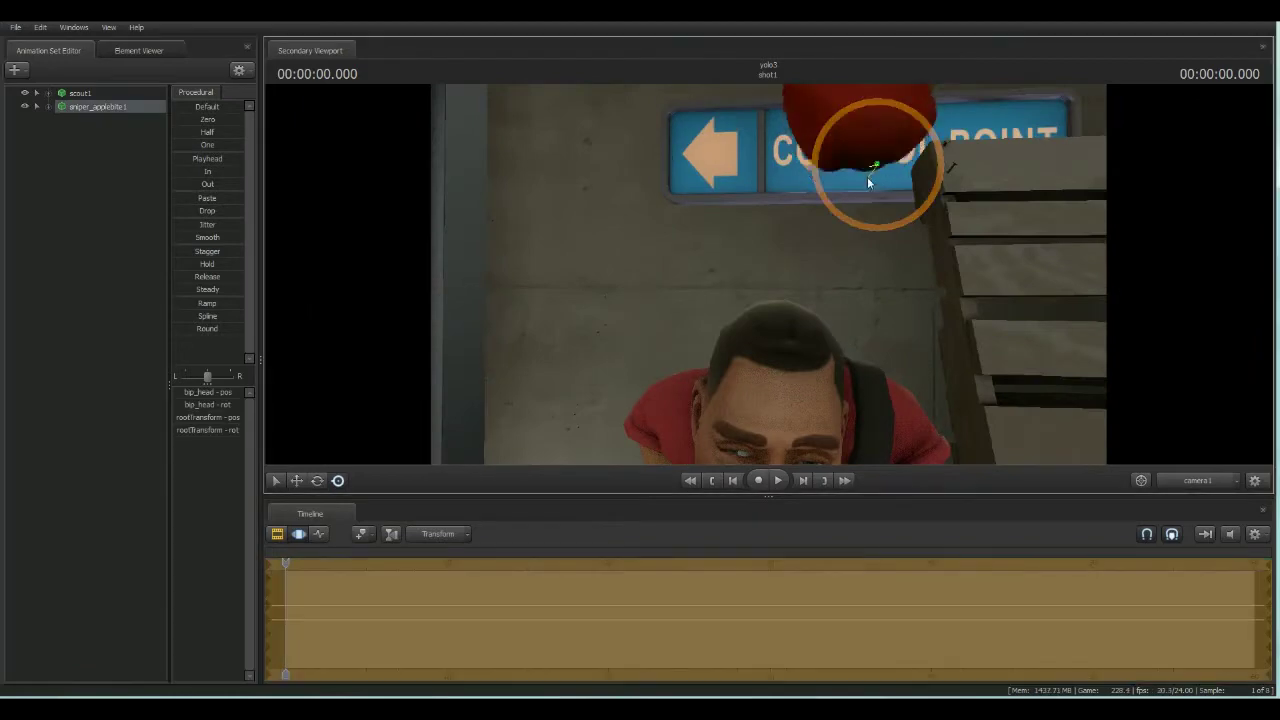
drag(868, 150, 776, 267)
click(780, 340)
- Add the player\hwm\sniper.mdl model as an animation set and stand it on the floor facing the scout down the hall
right_click(143, 297)
click(240, 326)
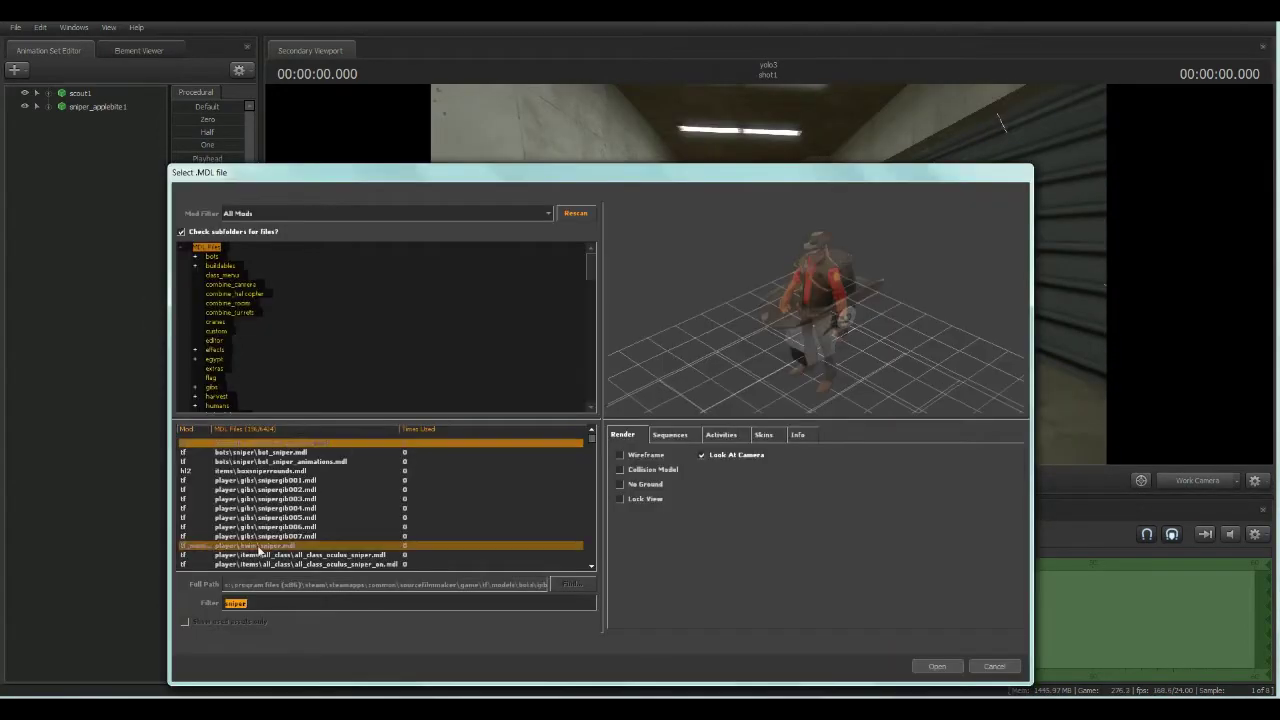
click(943, 667)
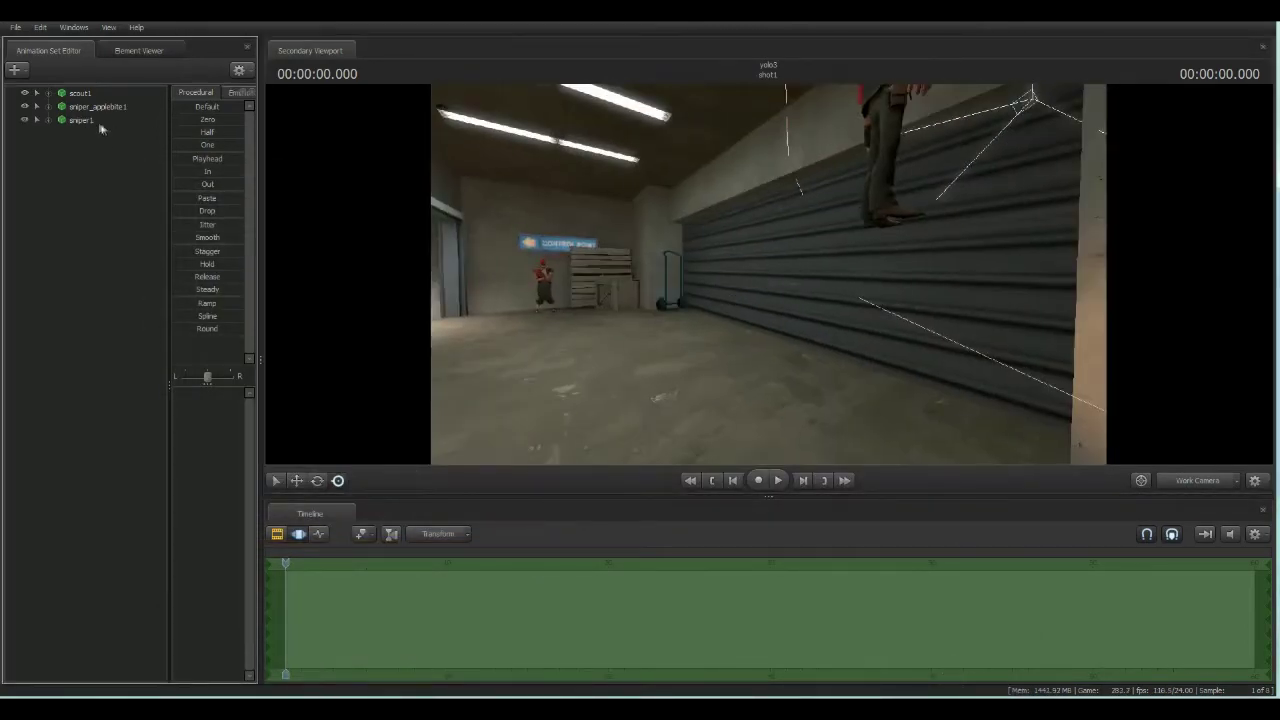
click(104, 121)
drag(699, 460, 743, 435)
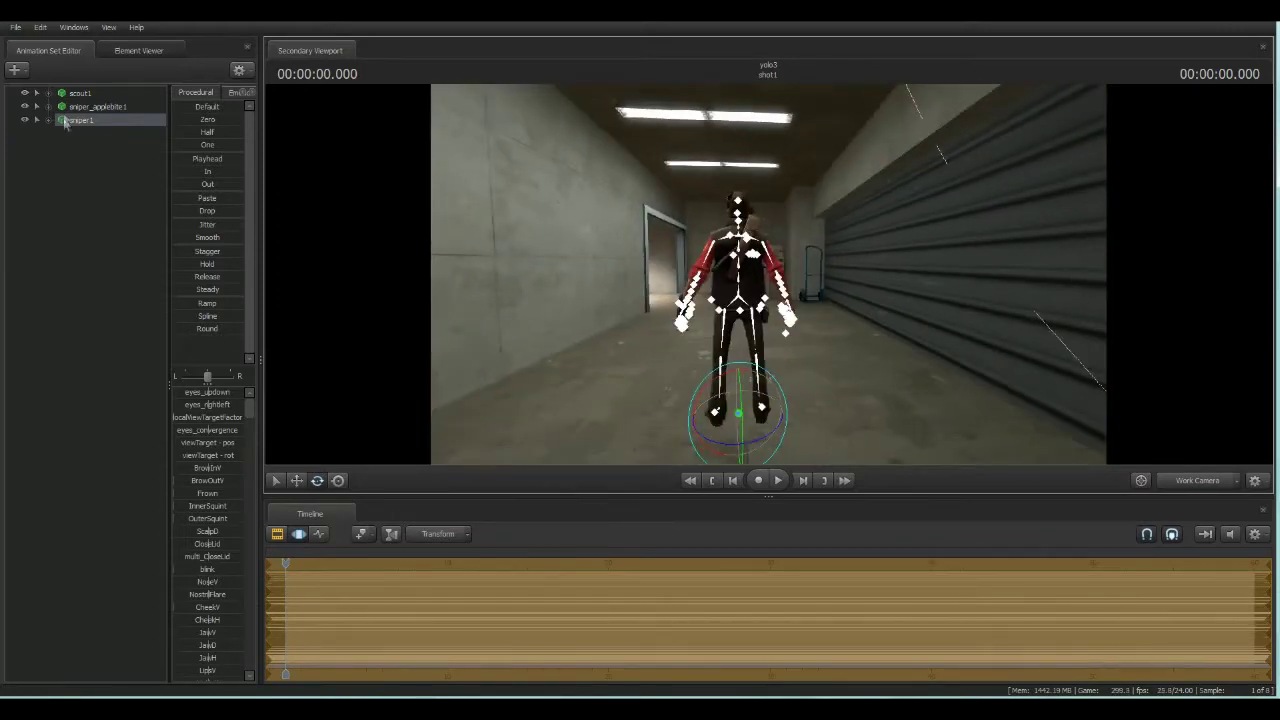
- Filter the models by "bow" and add weapons\c_models\c_bow\c_bow.mdl as a new animation set
right_click(150, 380)
click(163, 391)
key(Down)
key(Down)
key(Down)
key(Down)
key(Down)
key(Down)
key(Down)
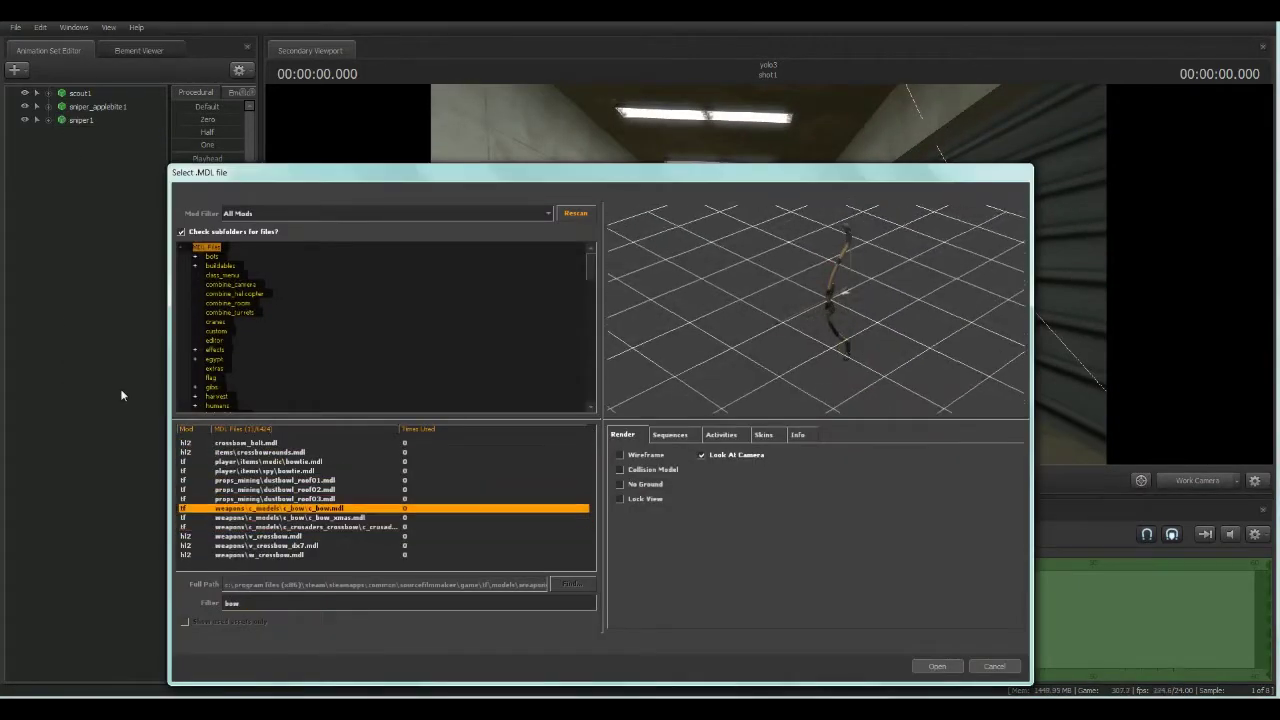
key(Return)
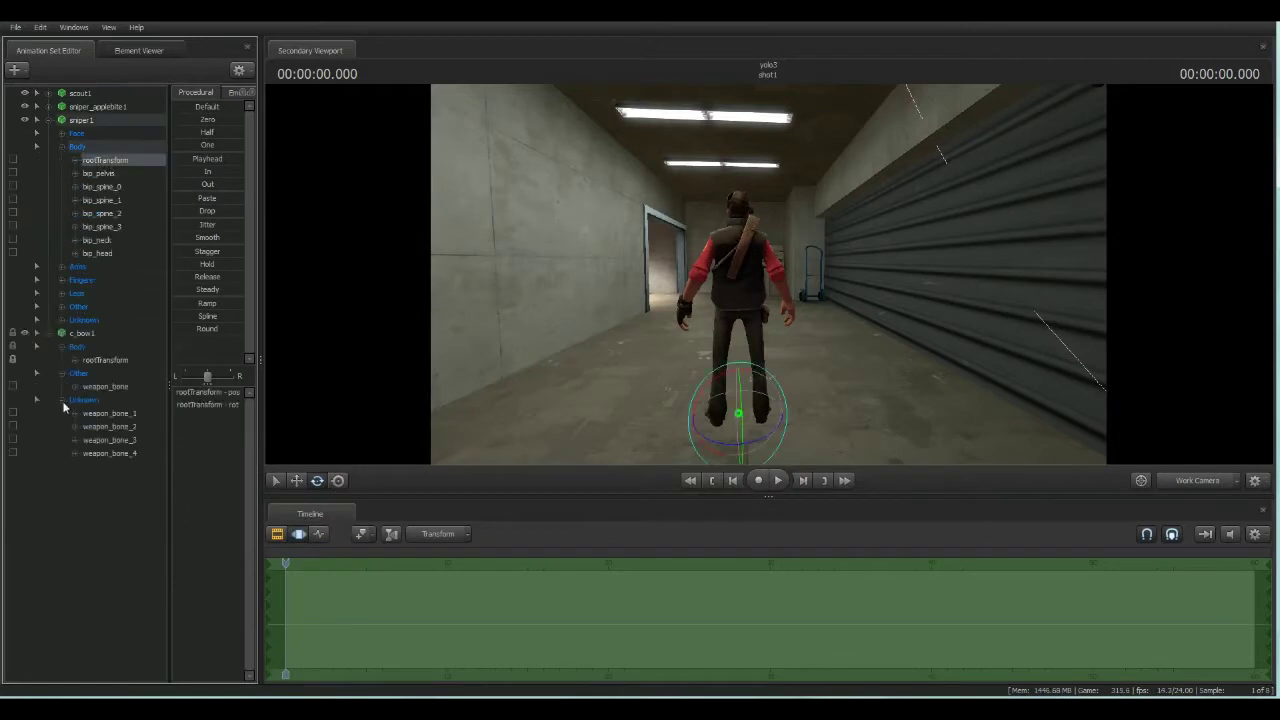
- Lock c_bow1's rootTransform and weapon_bone to the sniper's matching bones
click(105, 320)
double_click(100, 333)
scroll(106, 500, down, 10)
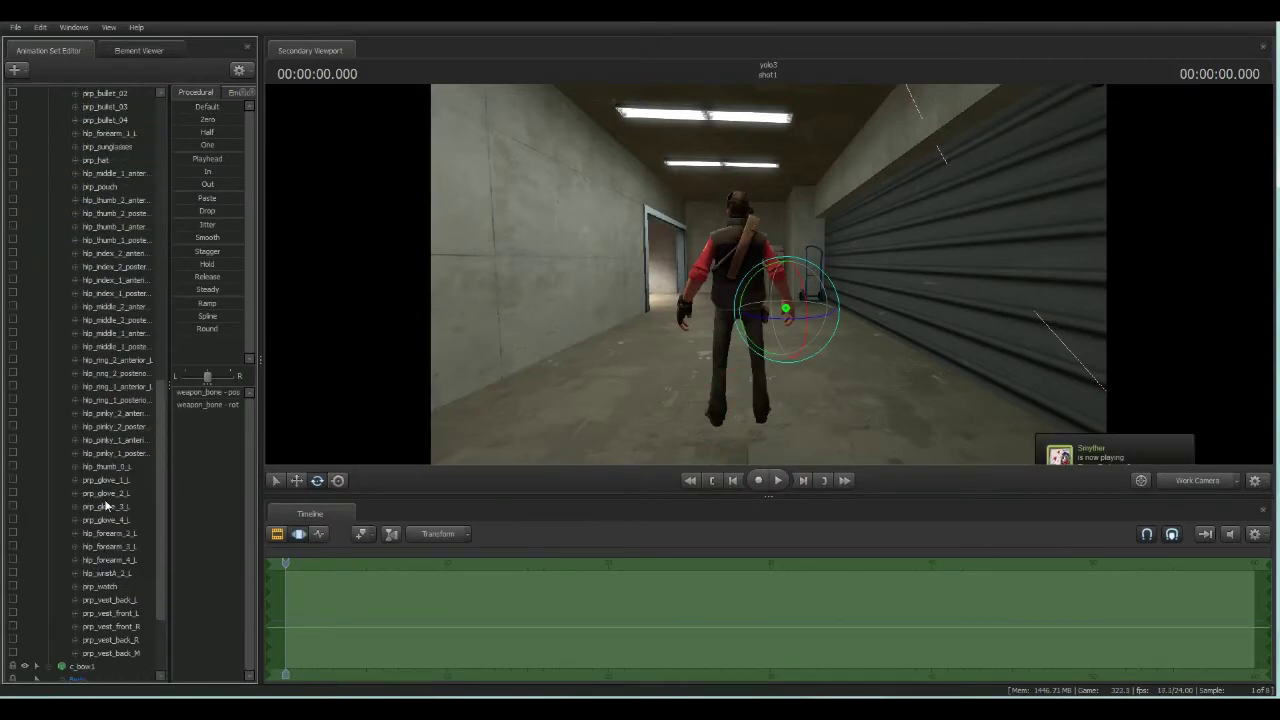
click(82, 547)
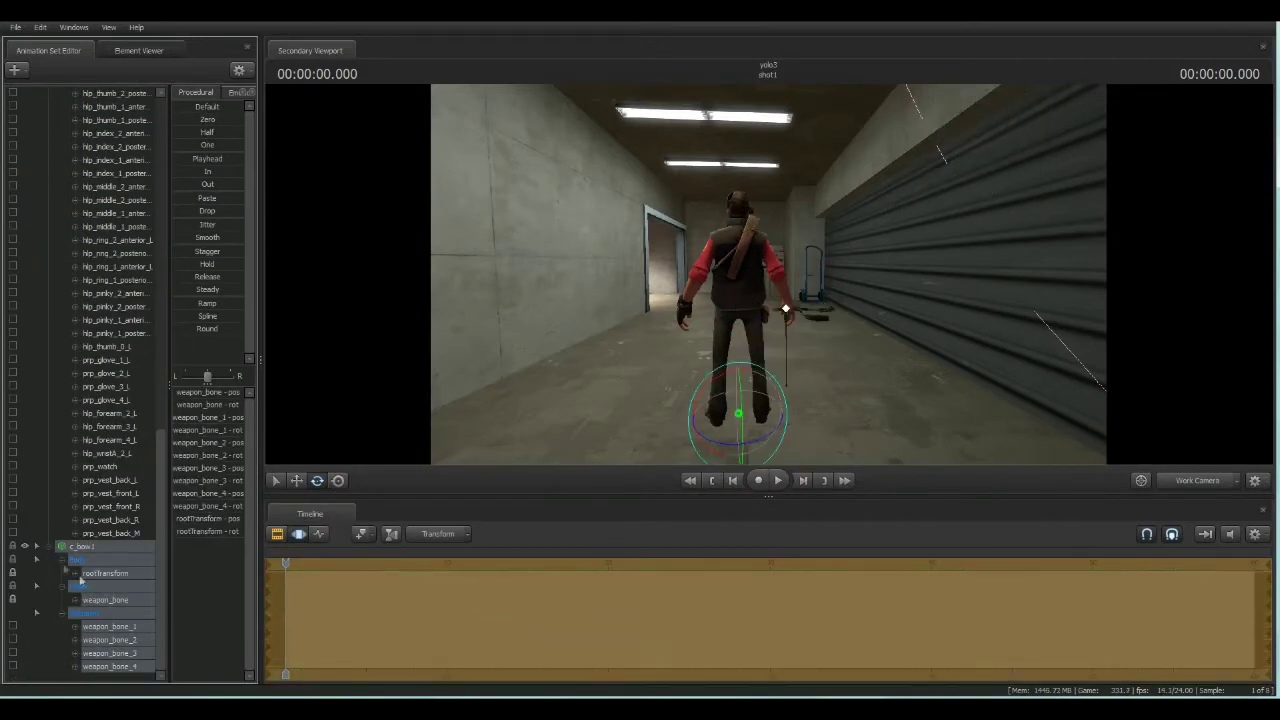
- Import a standing bow-aiming sequence onto sniper1
scroll(106, 400, up, 15)
right_click(80, 119)
click(80, 119)
right_click(80, 119)
mouse_move(93, 227)
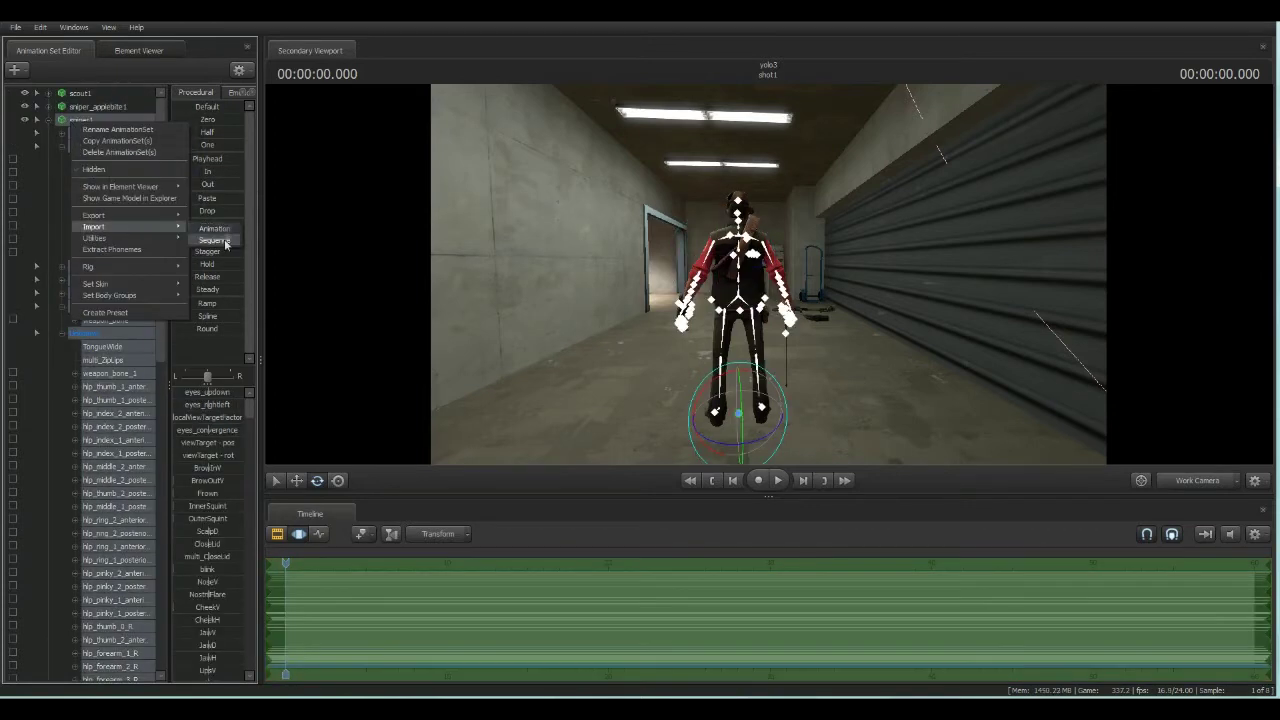
click(224, 242)
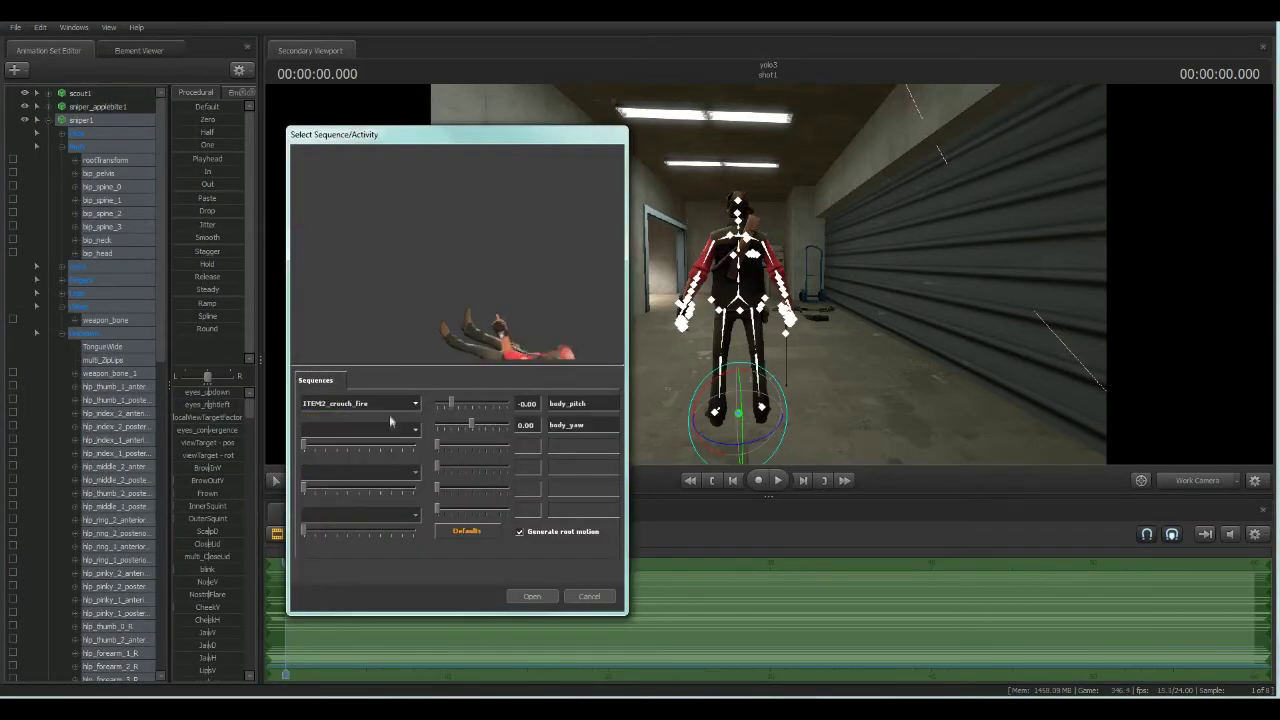
click(528, 596)
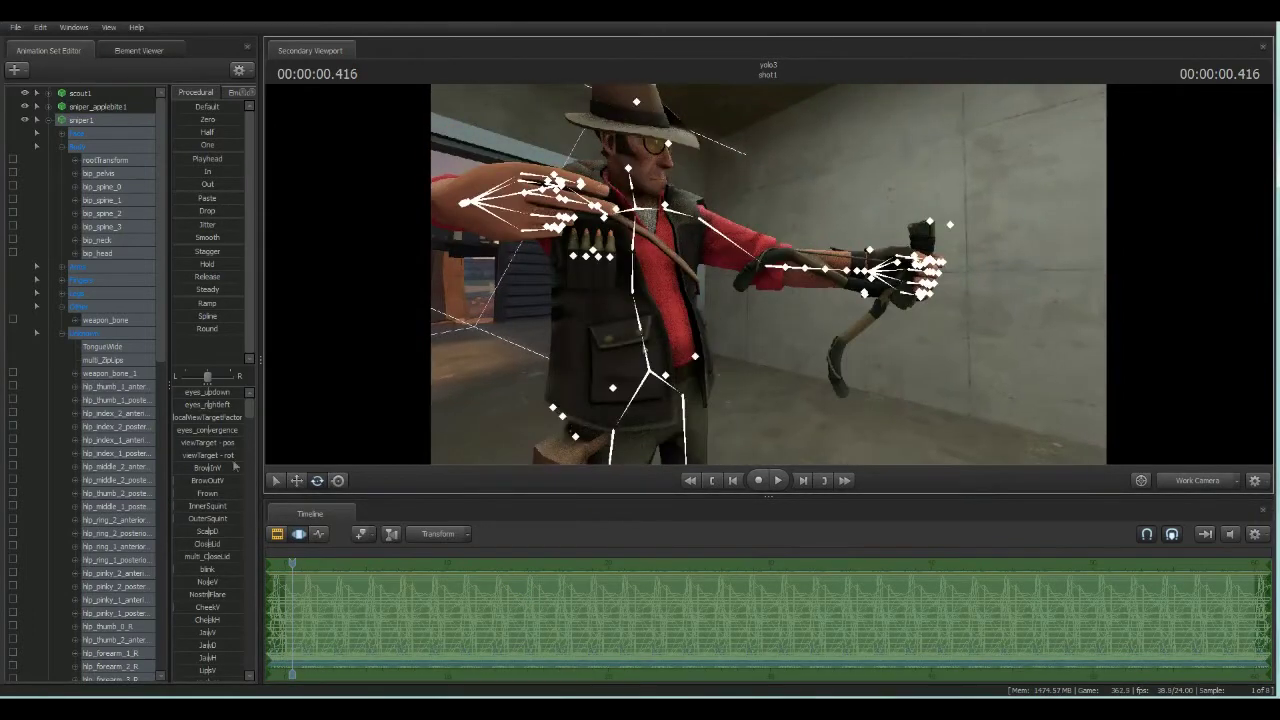
- Delete the c_bow1 animation set
scroll(100, 400, down, 15)
right_click(90, 665)
click(154, 490)
- Create an animation set for a new model using weapons\c_models\c_bow\c_bow.mdl
right_click(78, 397)
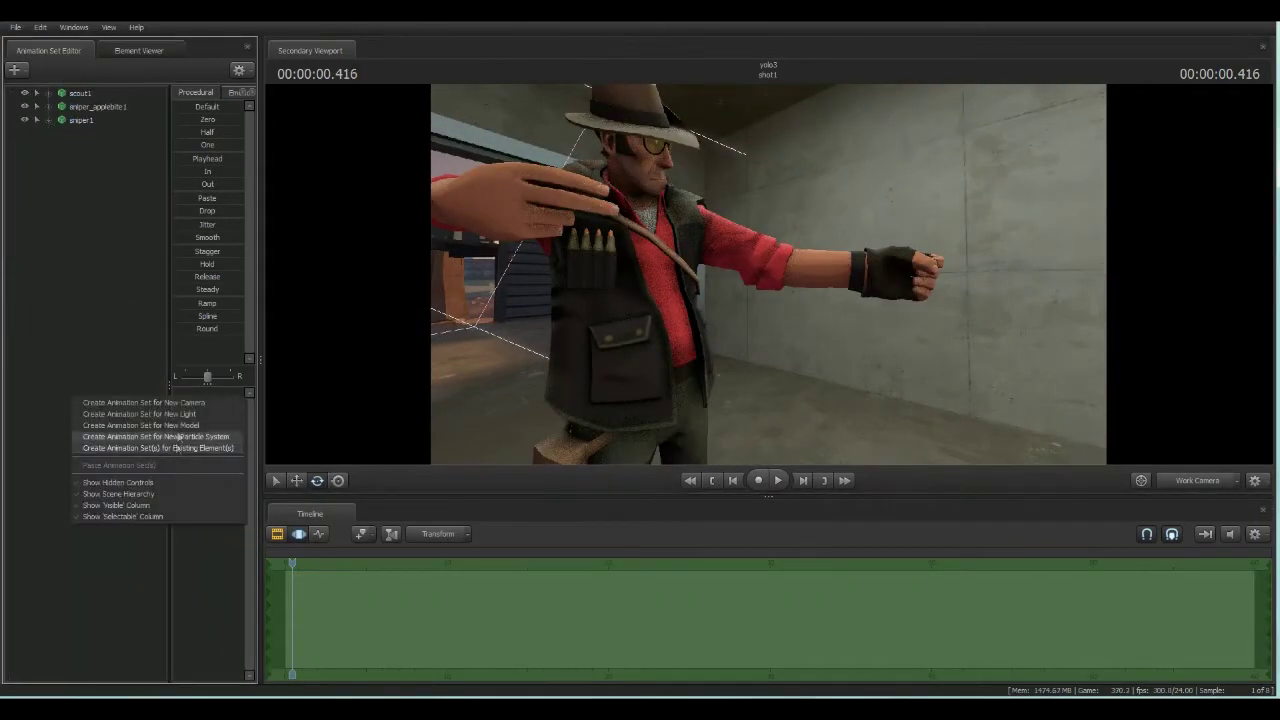
click(171, 449)
click(256, 517)
key(Up)
key(Up)
key(Down)
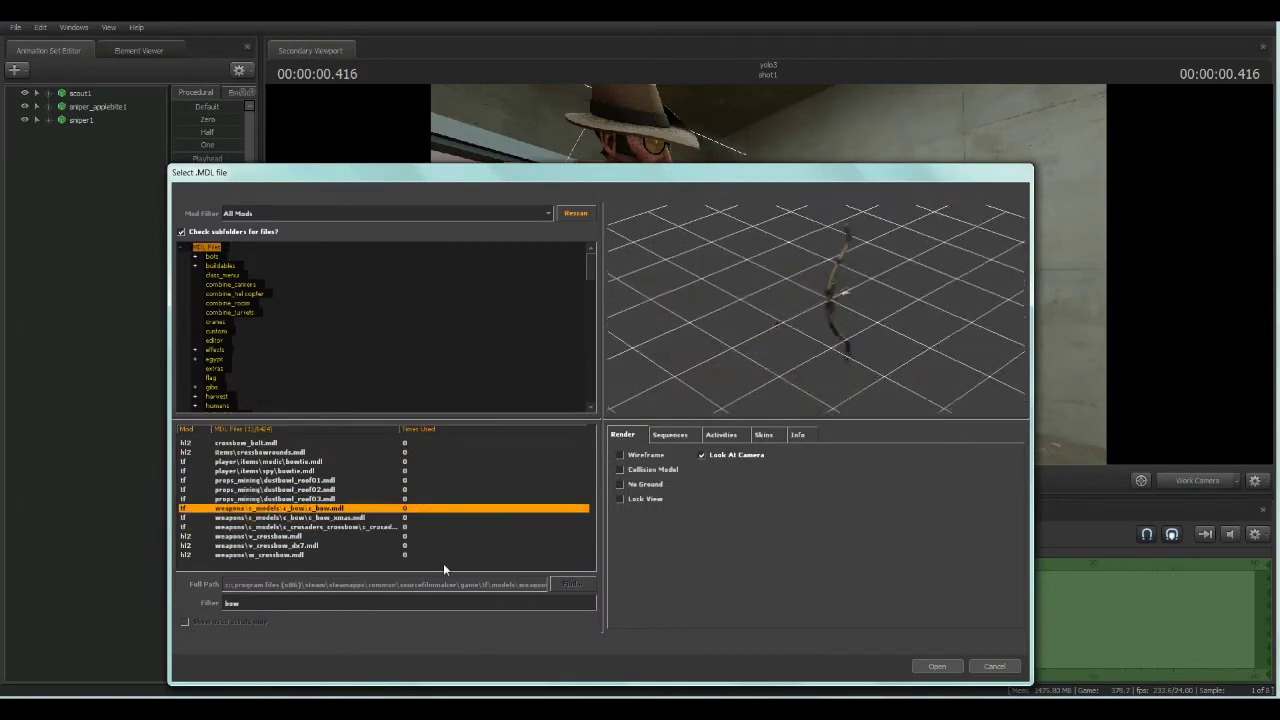
key(Return)
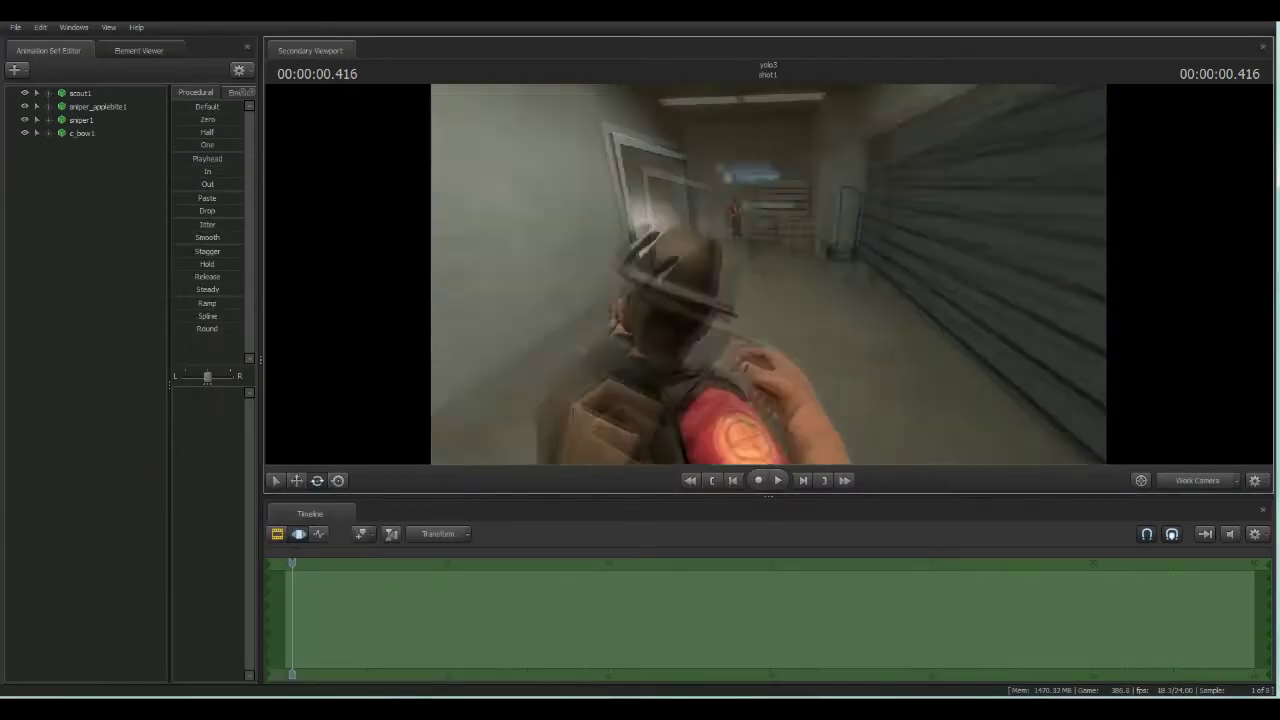
- Adjust sniper1's placement and move c_bow1 to the sniper's outstretched gloved hand
click(82, 119)
drag(737, 450, 690, 365)
click(82, 133)
click(1141, 480)
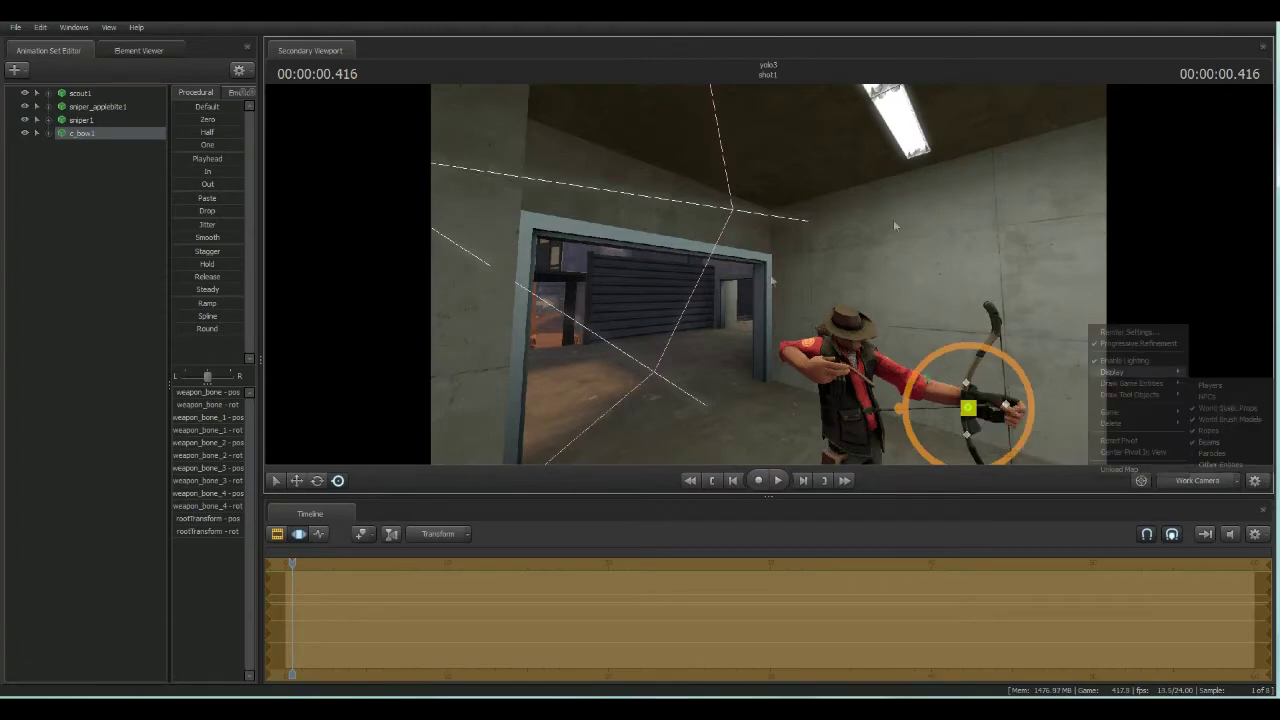
drag(886, 213, 807, 186)
drag(850, 300, 908, 268)
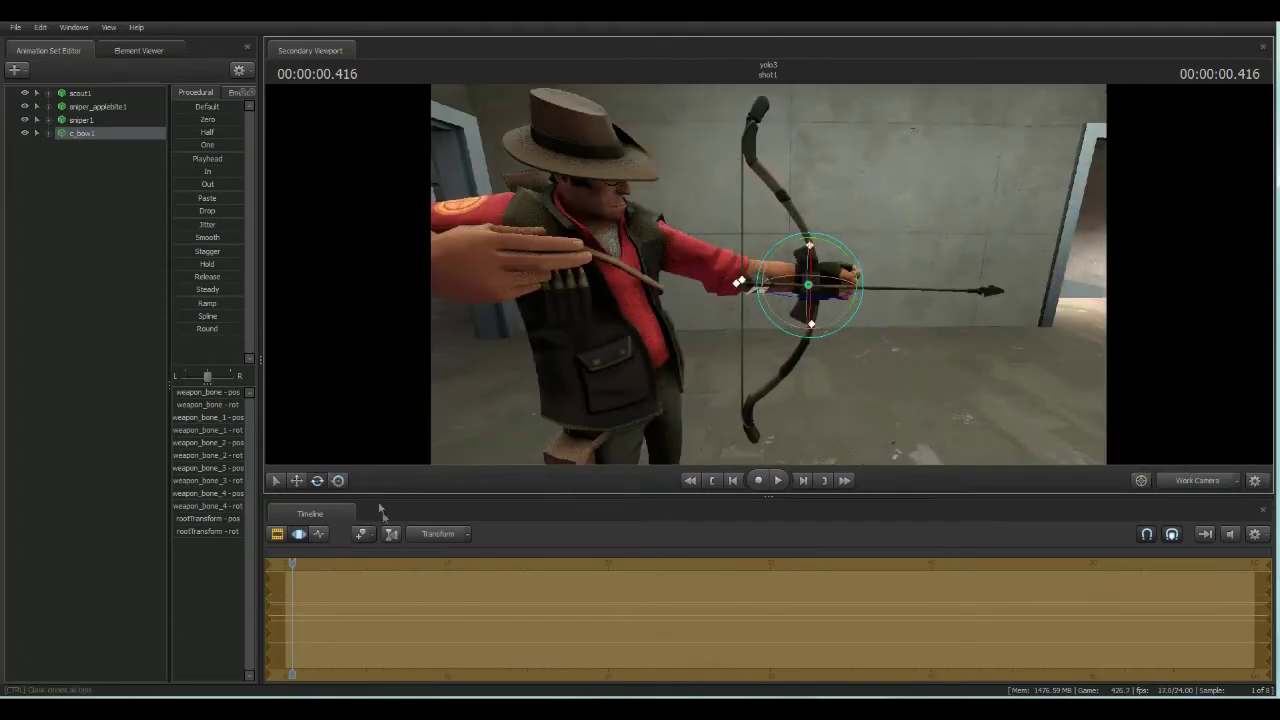
- Rotate and shift c_bow1 so its grip fits inside the sniper's gloved hand
drag(800, 308, 770, 276)
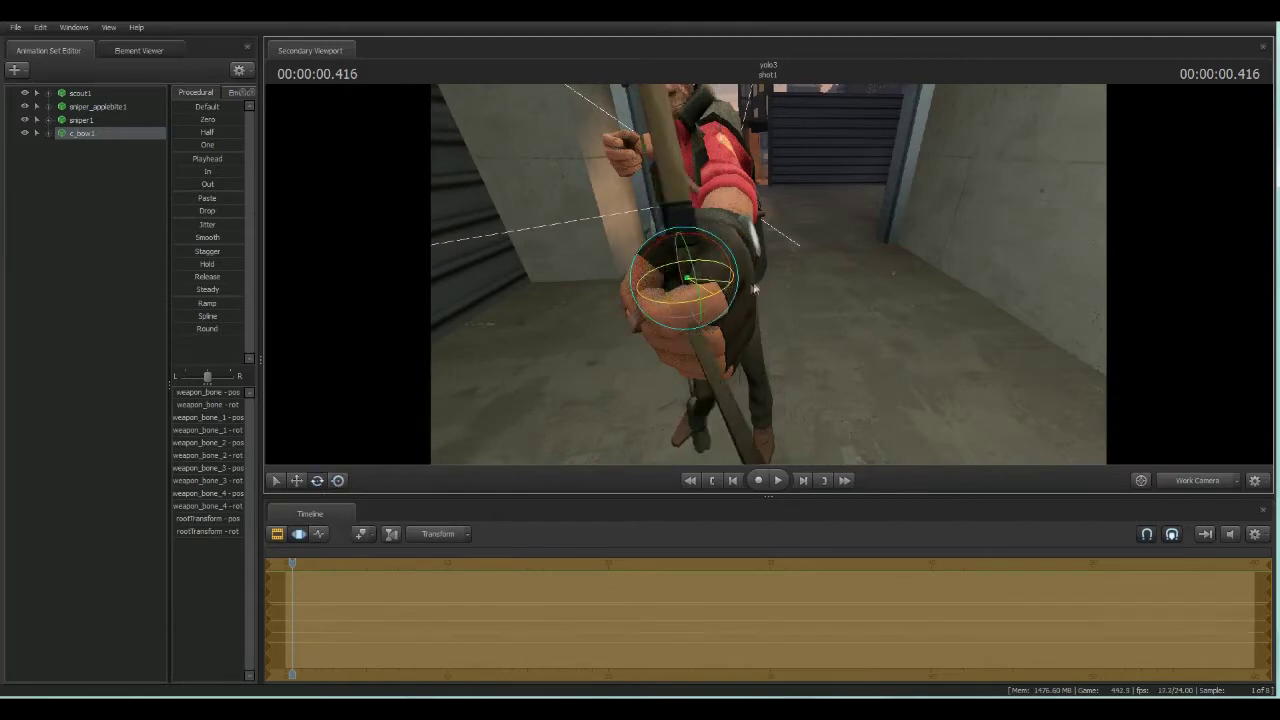
drag(768, 273, 768, 274)
drag(731, 325, 942, 436)
- Adjust sniper1's placement slightly and realign c_bow1 with the sniper's gripping hand
click(80, 120)
drag(729, 435, 729, 429)
click(82, 133)
drag(825, 340, 858, 299)
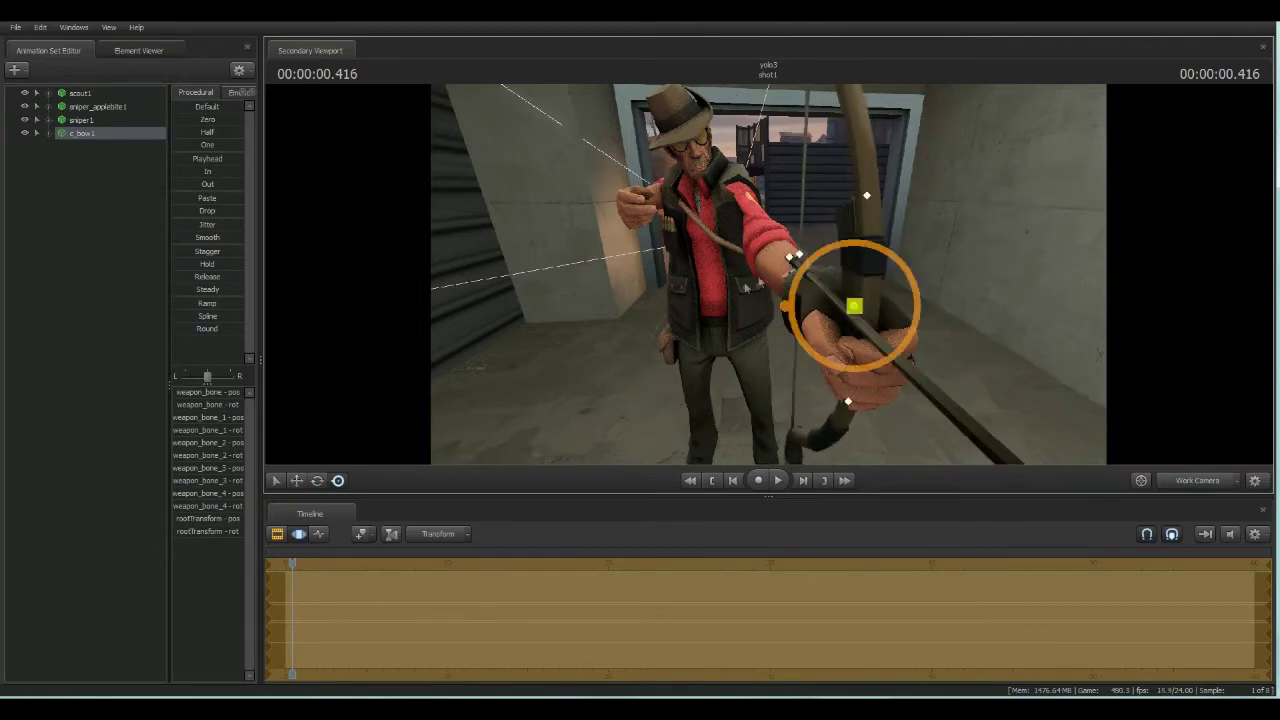
- Move and rotate c_bow1 in the sniper's grip so the arrow points down the hall toward the scout
right_click(983, 297)
drag(983, 297, 983, 297)
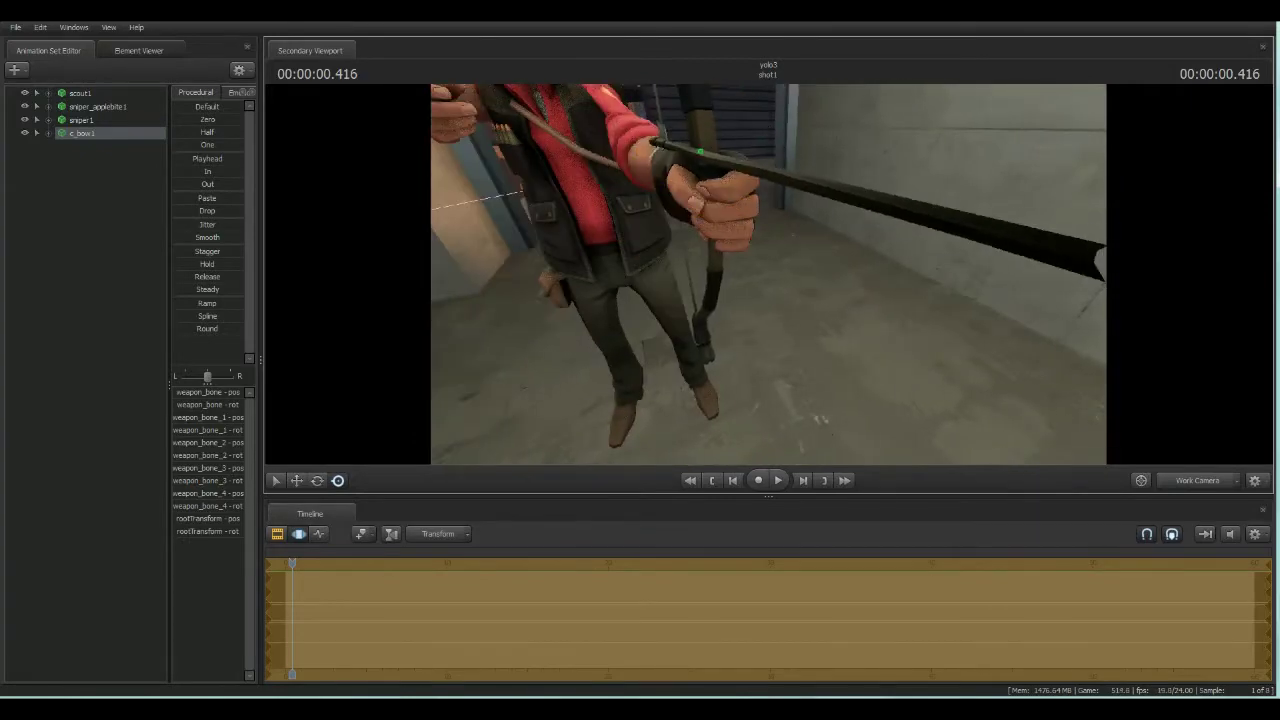
drag(770, 283, 670, 288)
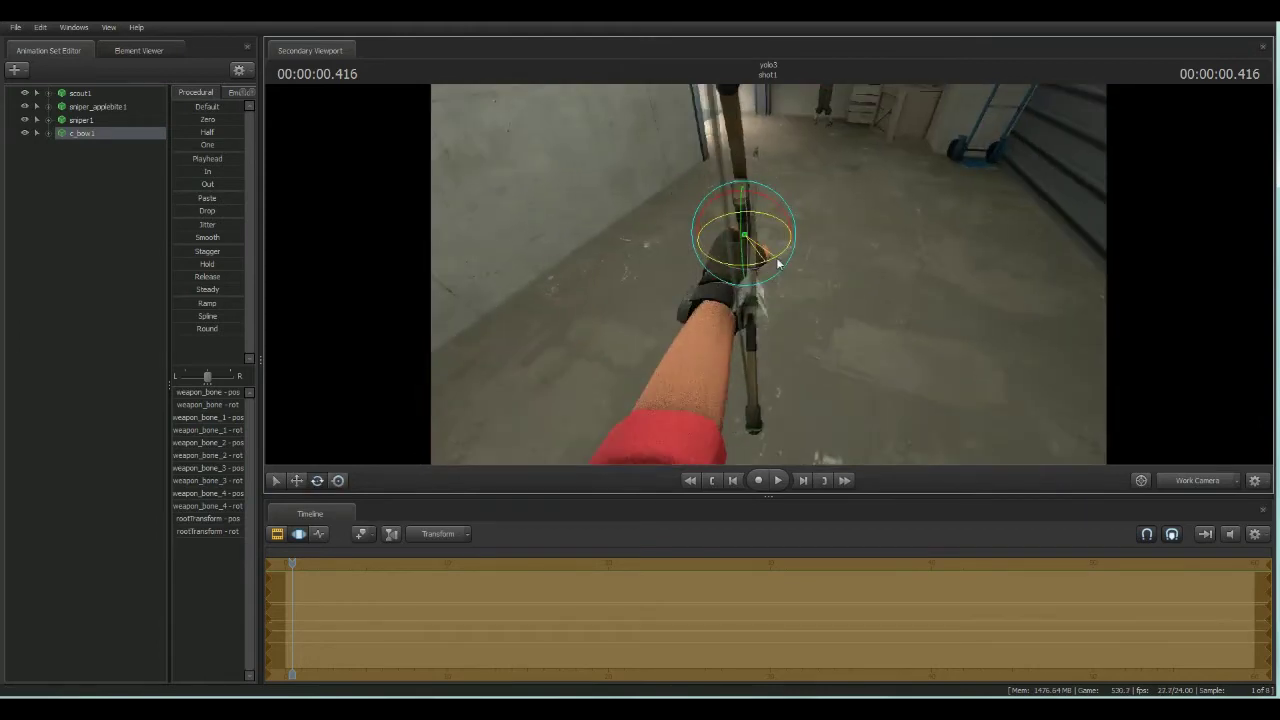
drag(780, 226, 770, 228)
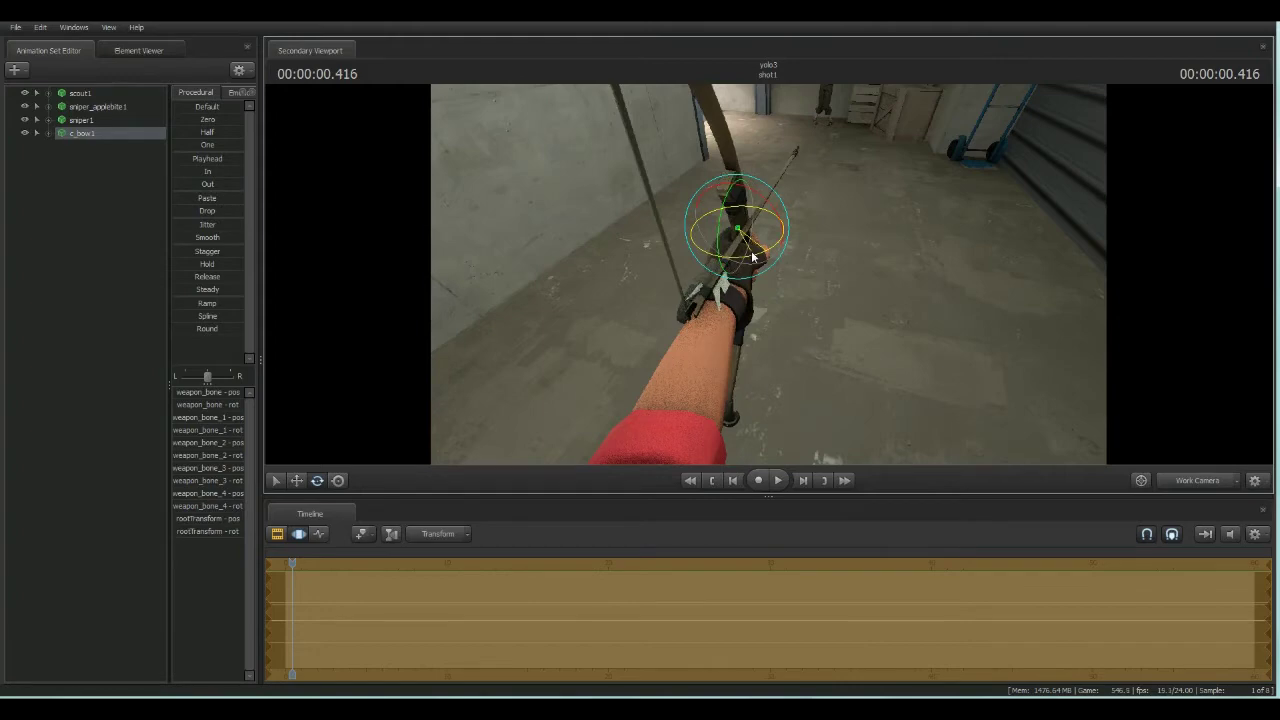
- Rotate sniper1 slightly and realign c_bow1 with its gloved hand
click(82, 120)
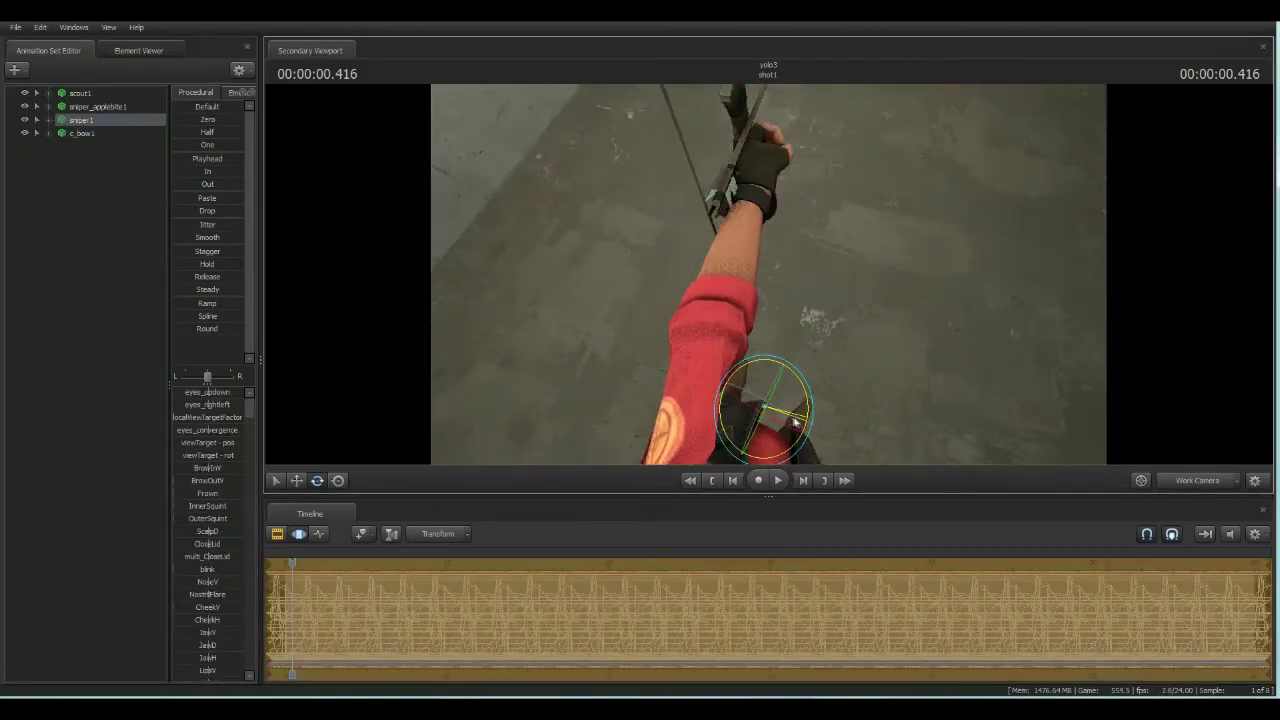
click(80, 133)
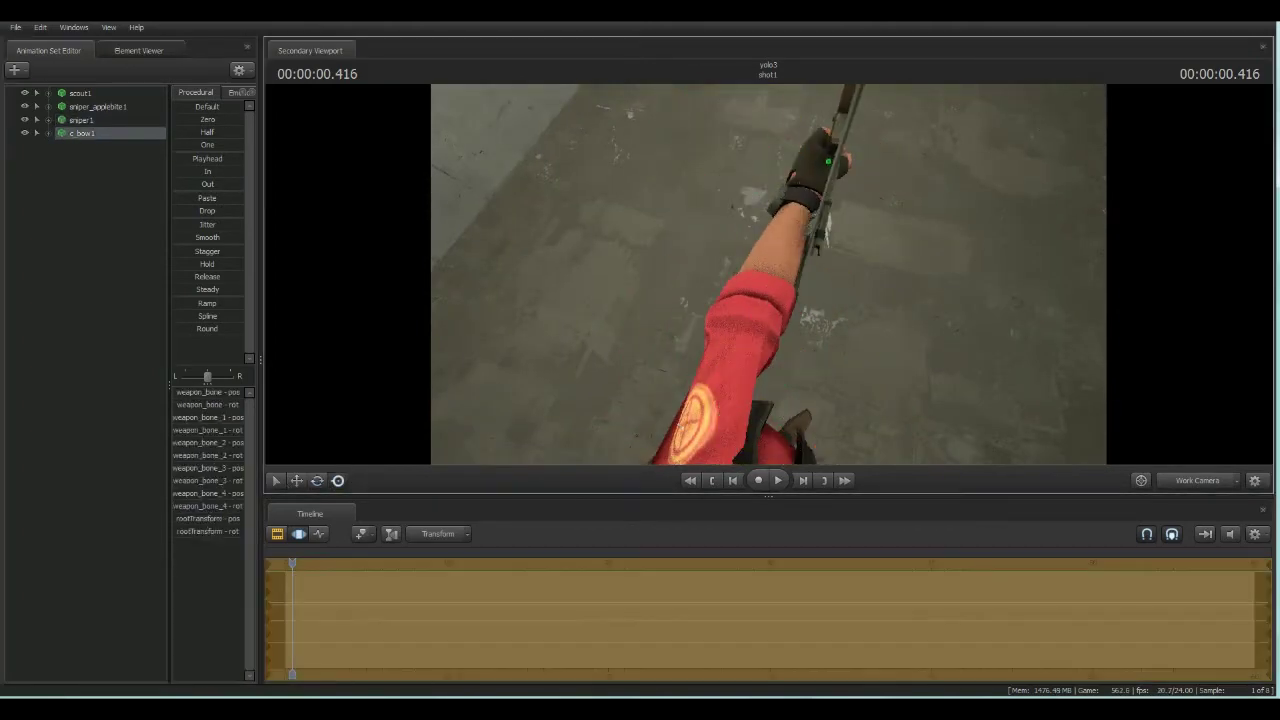
drag(907, 405, 700, 355)
- Expand sniper1's Arms group and rotate bip_lowerArm_R to swing the right forearm forward toward the bow
click(82, 120)
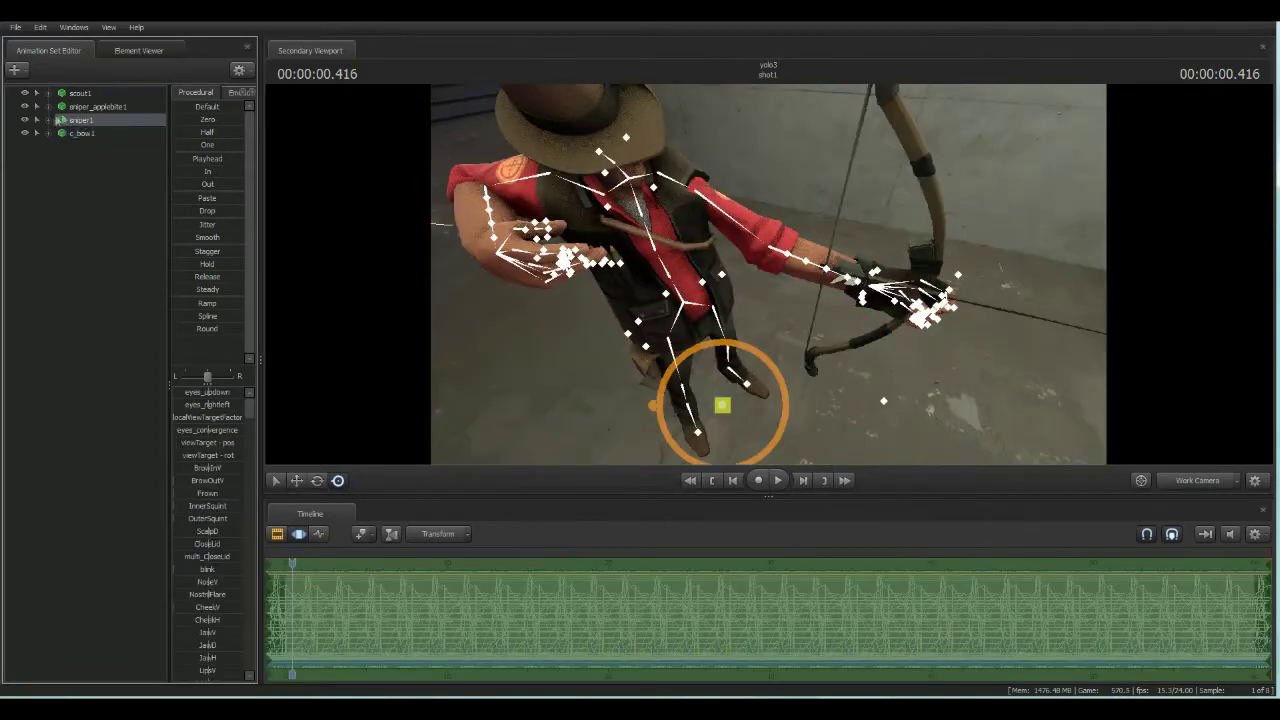
click(37, 120)
drag(520, 200, 612, 110)
click(512, 276)
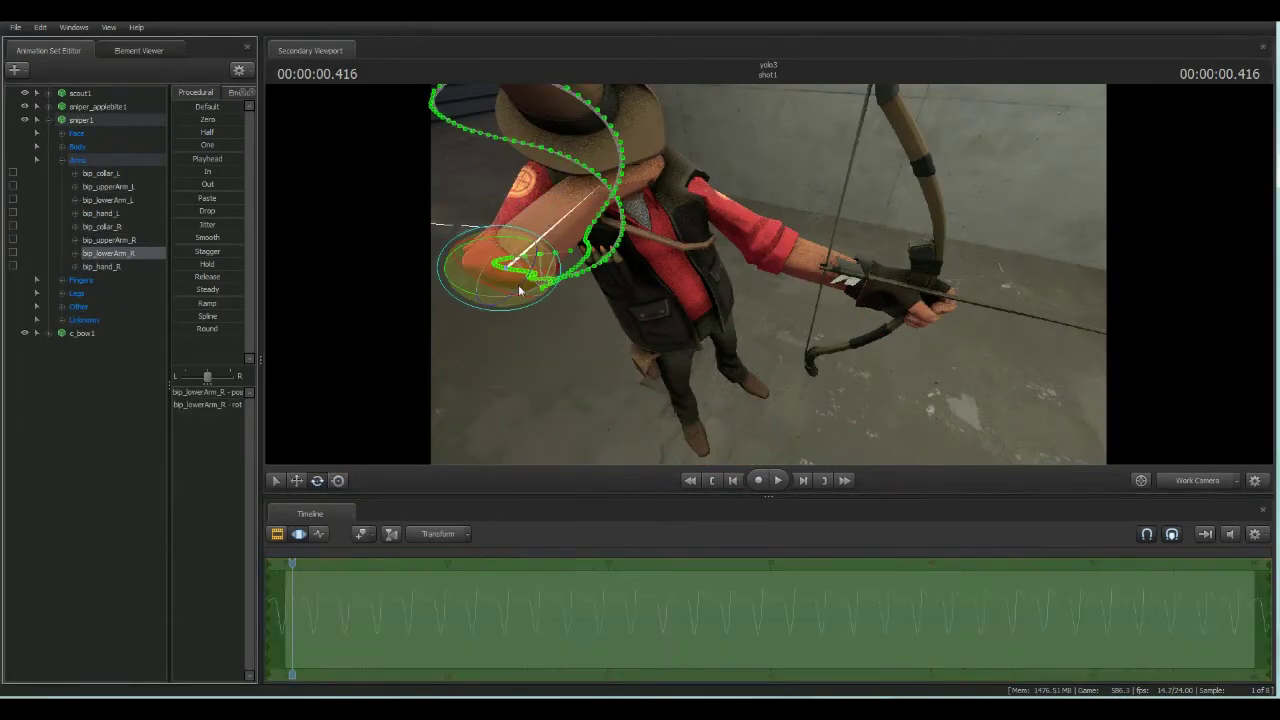
drag(518, 284, 497, 307)
drag(555, 247, 730, 405)
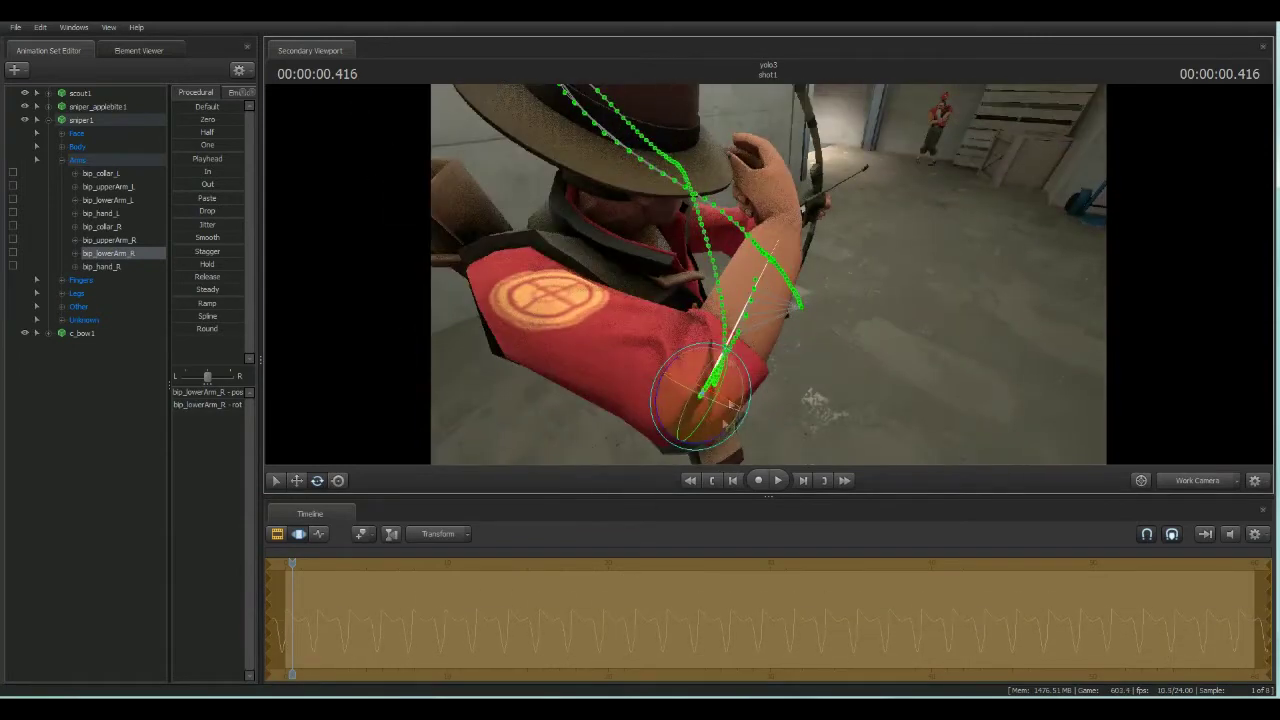
- Rotate bip_upperArm_R, bip_lowerArm_R and bip_hand_R so the right hand reaches toward the bowstring
click(515, 282)
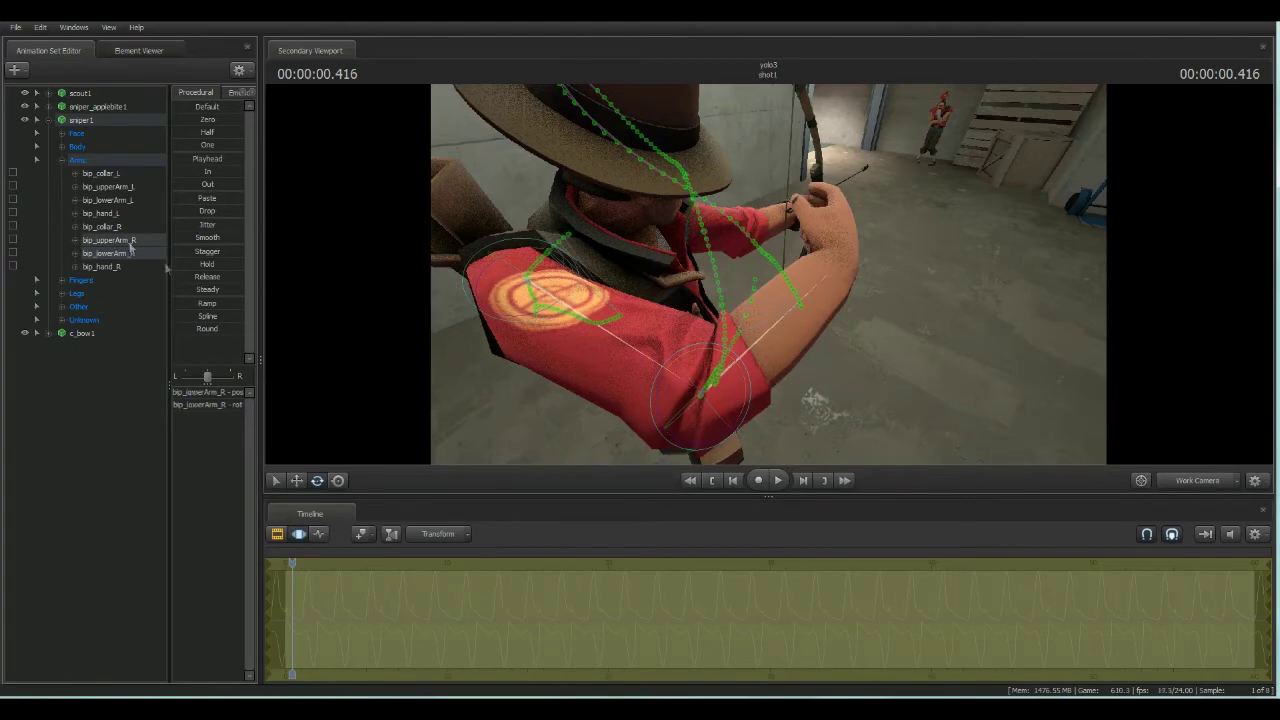
mouse_move(520, 315)
mouse_down()
mouse_move(531, 337)
mouse_move(620, 230)
mouse_up()
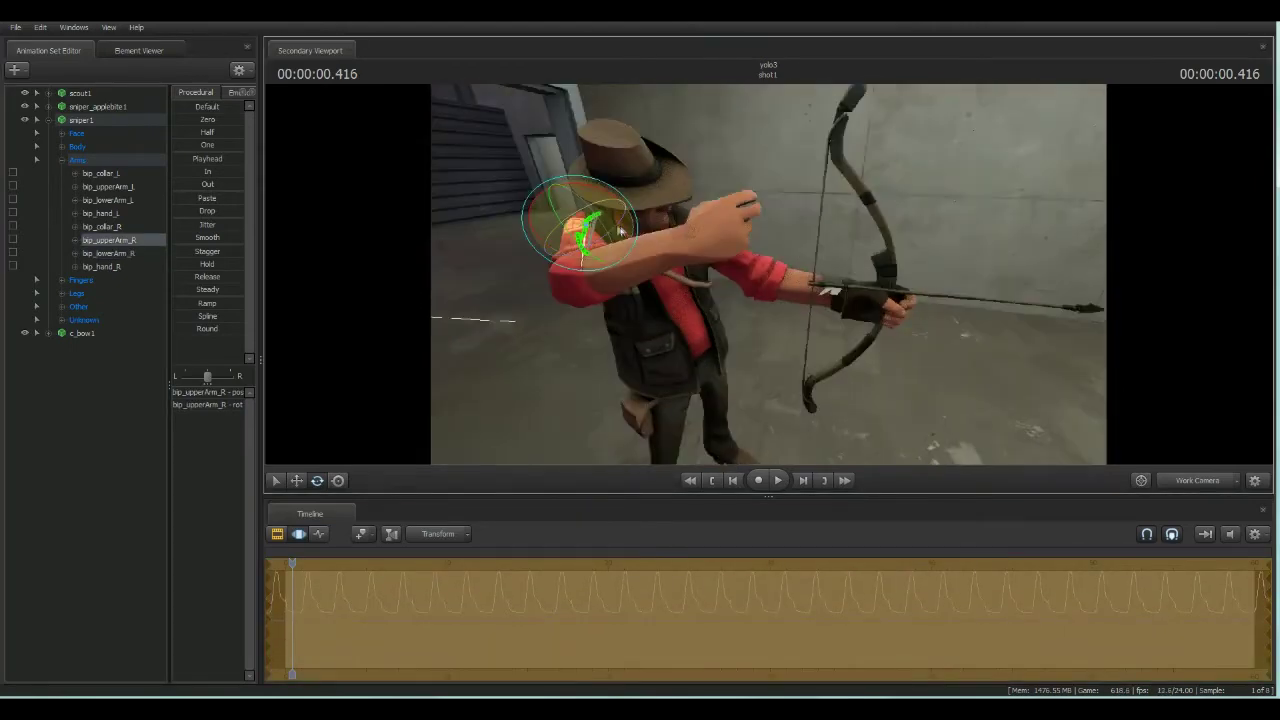
click(110, 253)
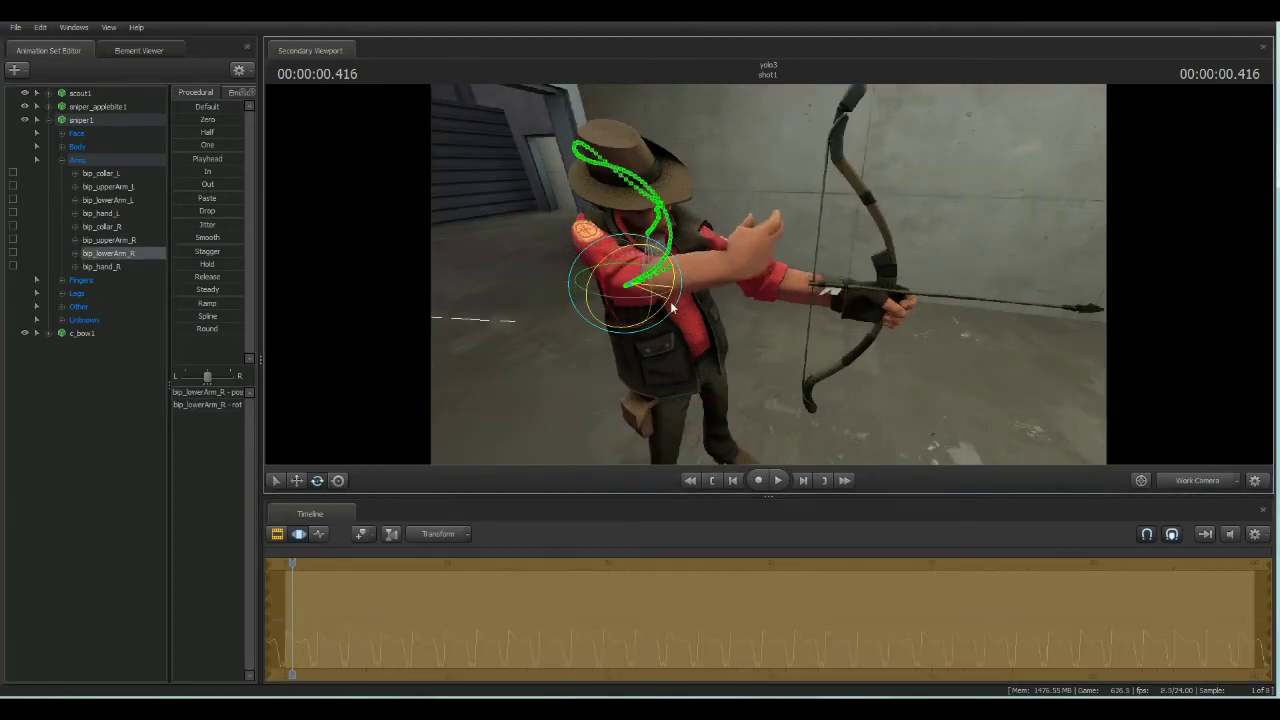
click(150, 268)
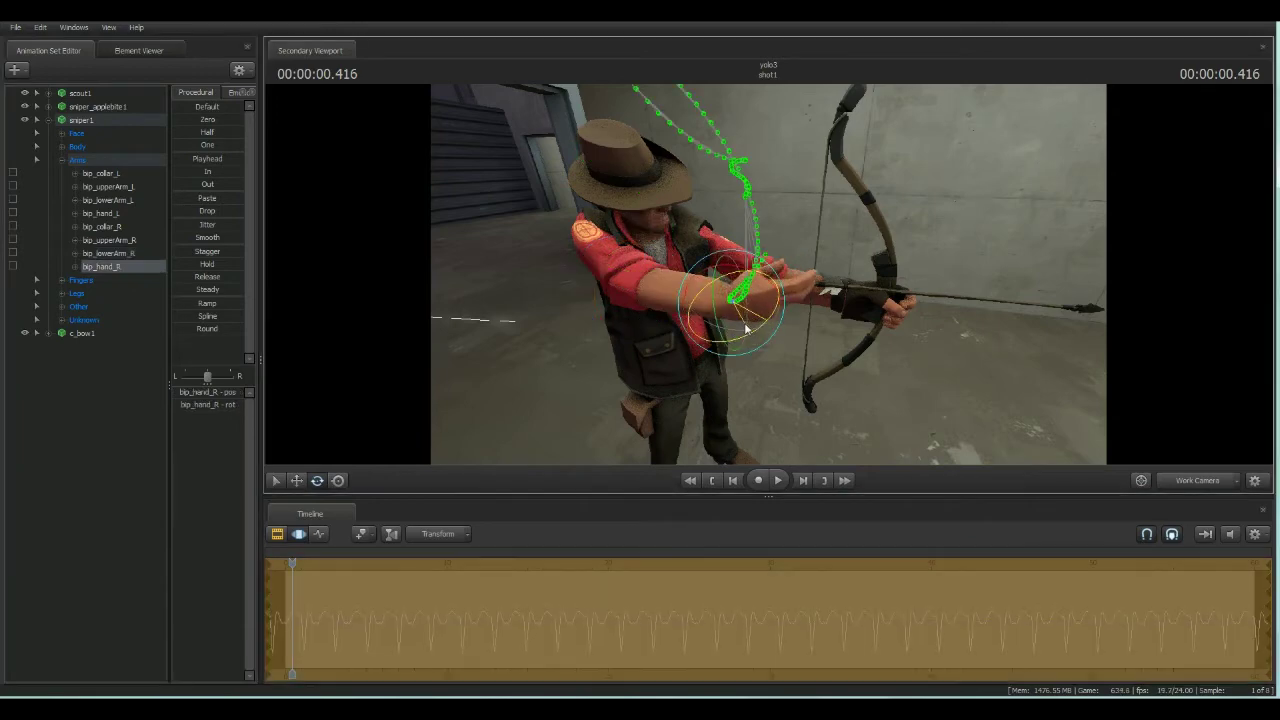
drag(969, 380, 656, 243)
- Rotate bip_collar_L and bip_lowerArm_L to bring the sniper's bow arm inward toward the right hand
click(127, 242)
click(127, 188)
drag(760, 300, 810, 243)
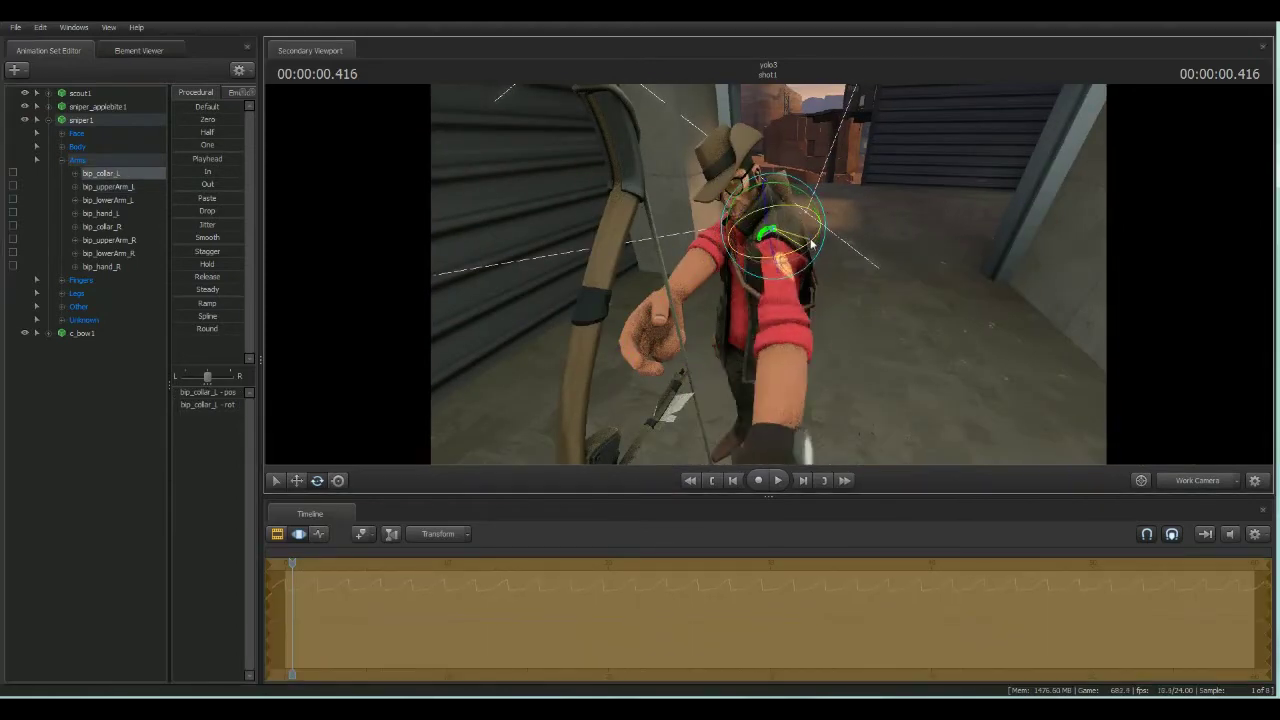
click(107, 200)
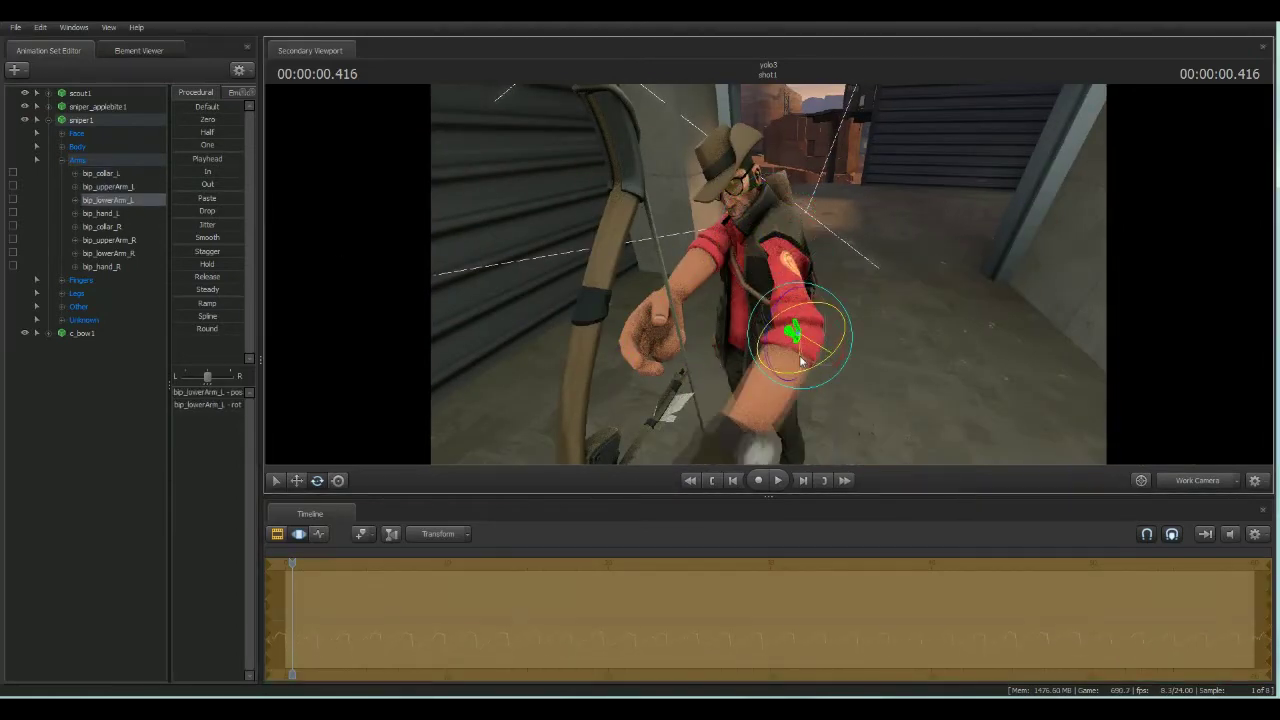
drag(896, 305, 873, 265)
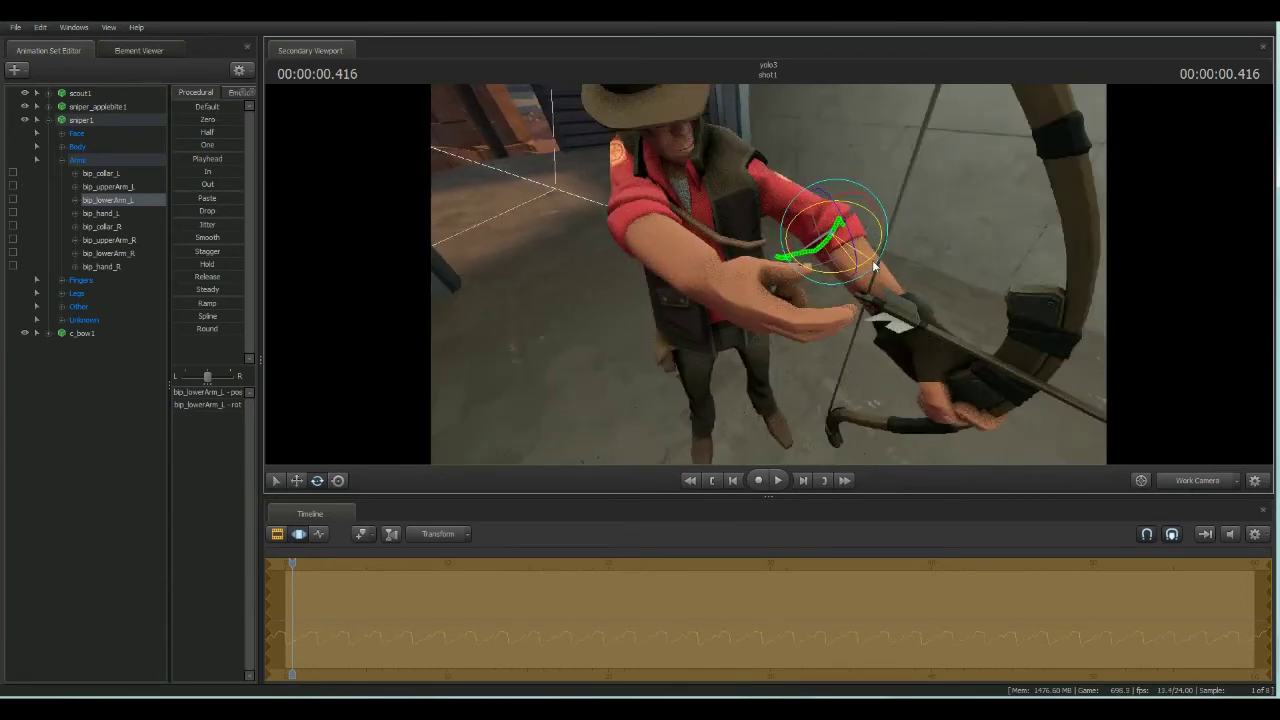
drag(836, 218, 850, 245)
- Move and rotate c_bow1 back into the gloved hand, with the arrow pointing toward the scout
click(82, 333)
drag(1000, 340, 960, 330)
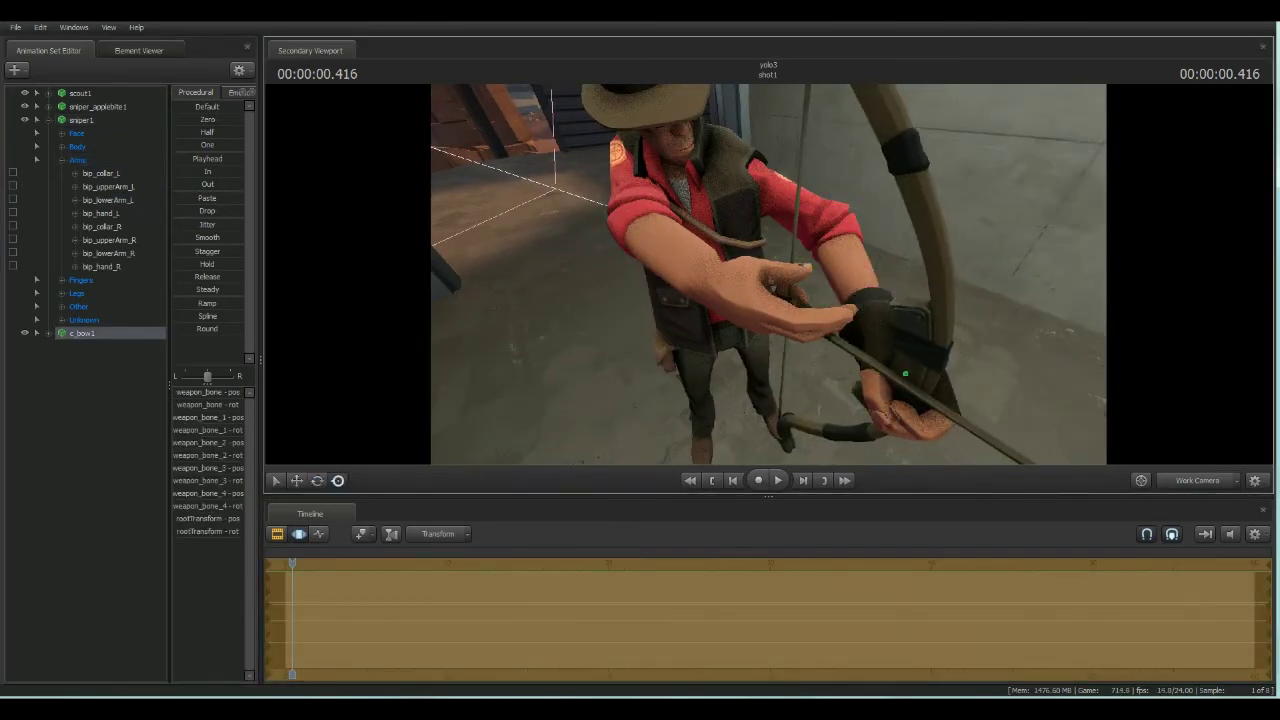
key(f)
click(317, 480)
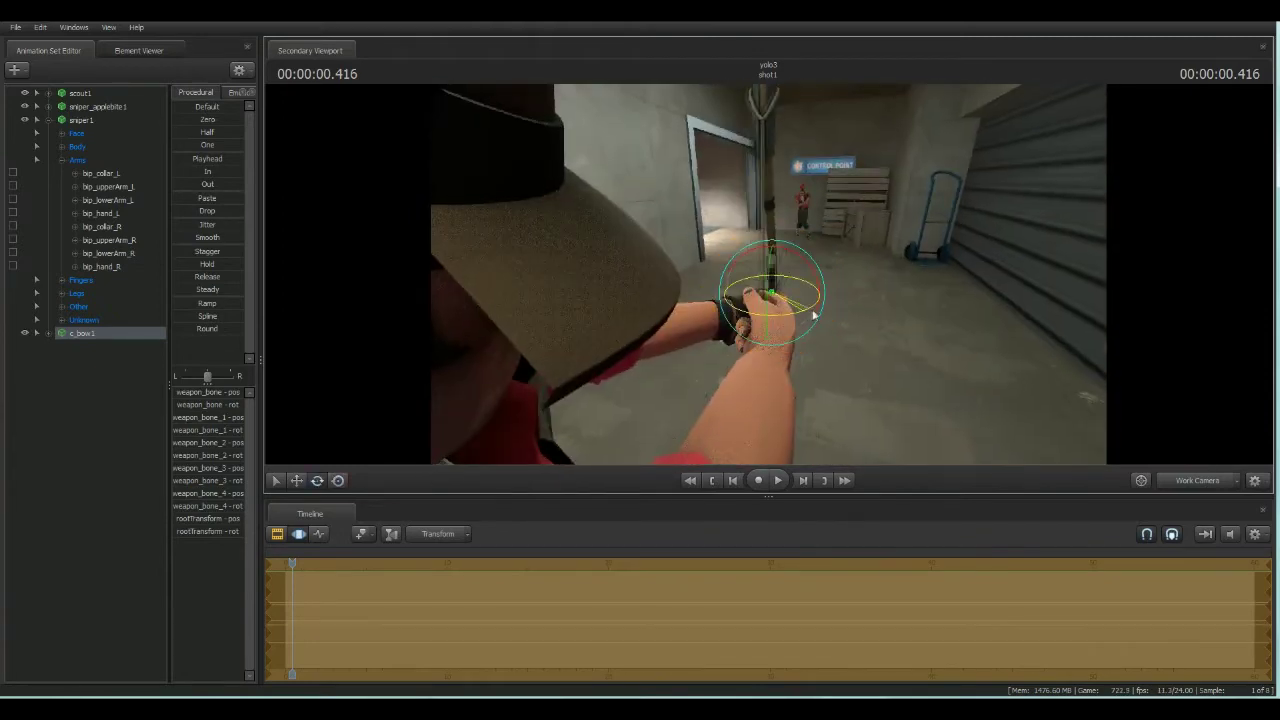
- Frame camera1 close beside the sniper's head, looking along his arms and the bow toward the scout
scroll(1035, 386, down, 5)
click(126, 433)
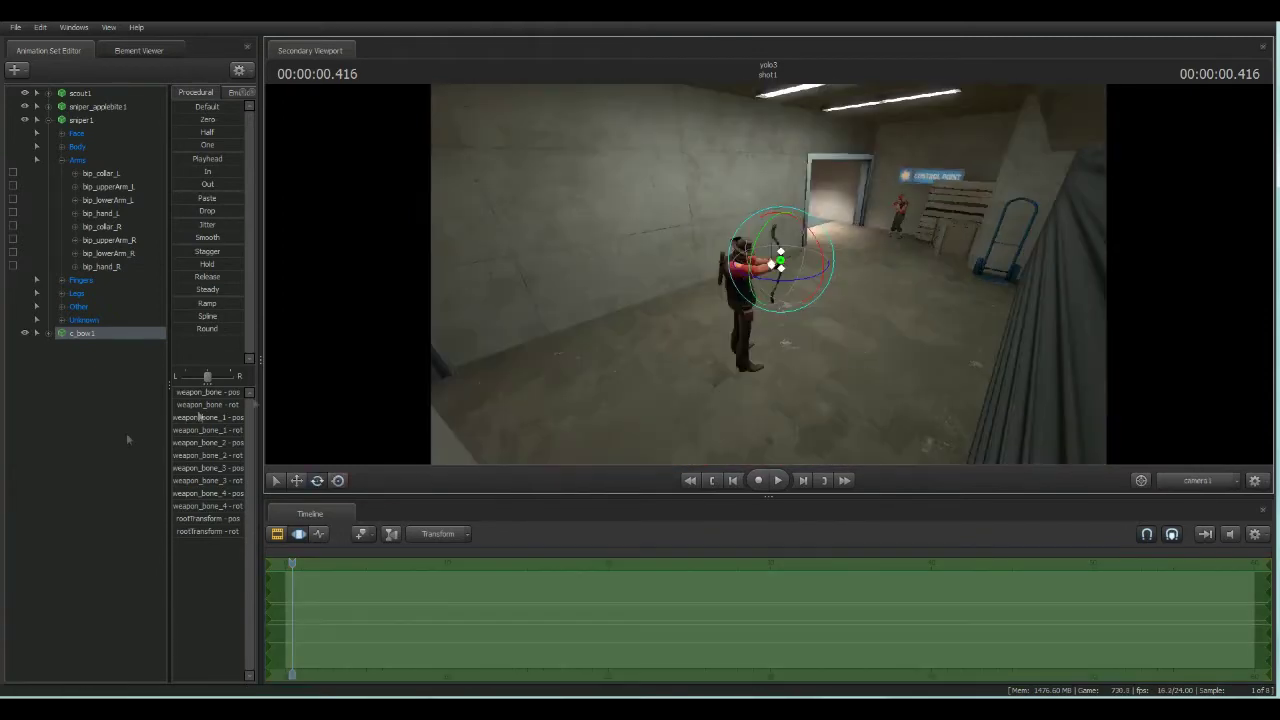
key(F4)
drag(830, 432, 830, 432)
- Change scout1's skin to the blue team version
right_click(82, 93)
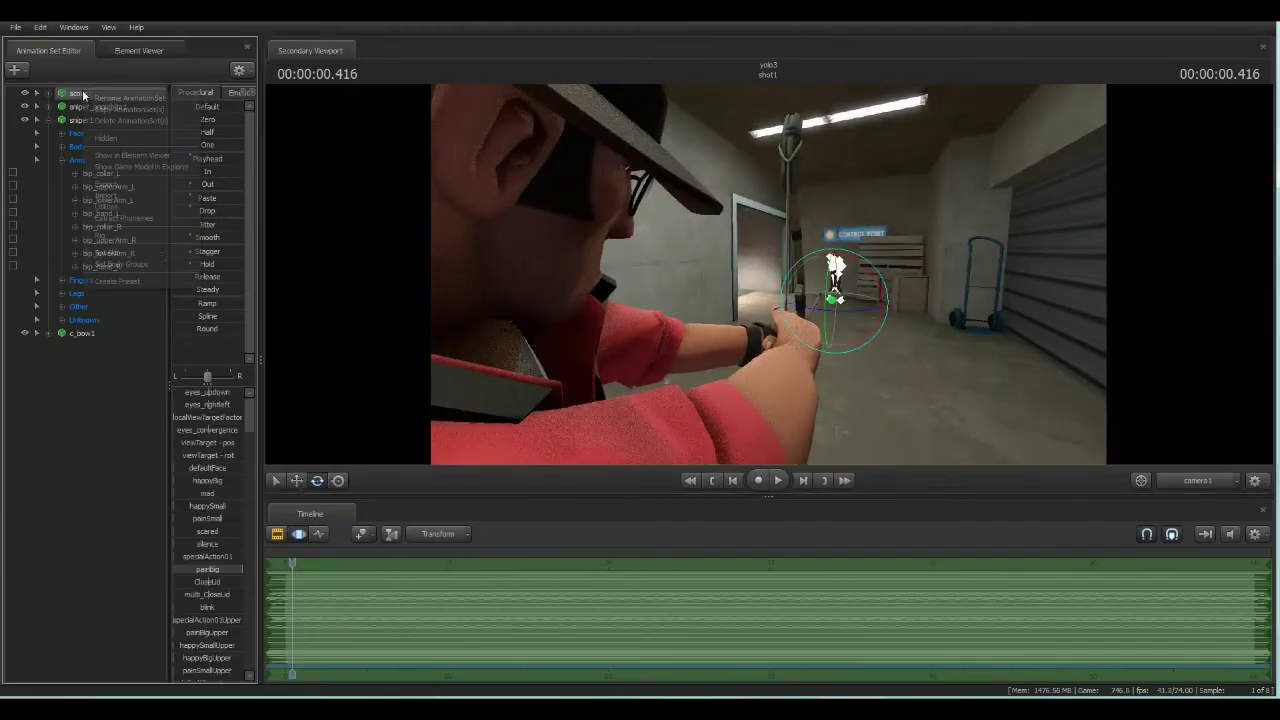
click(213, 276)
click(93, 426)
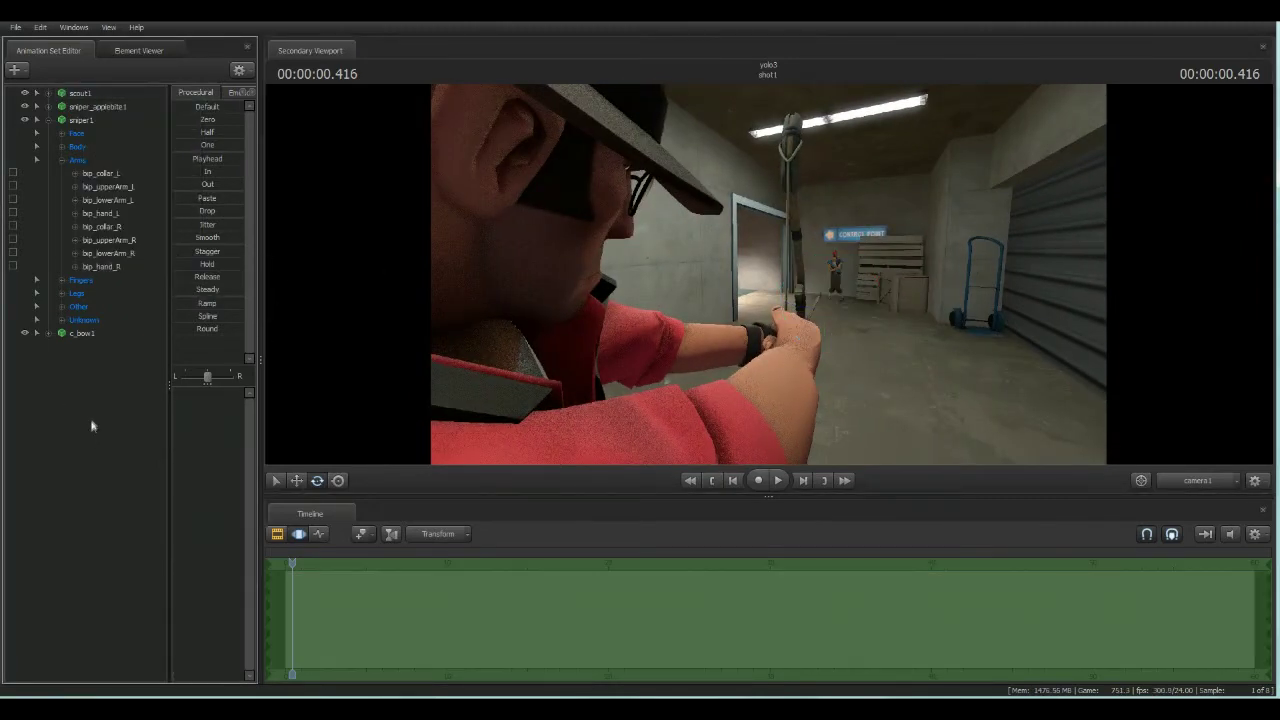
- Add the urinejar.mdl model to the scene and place it on top of the wooden crate
right_click(58, 483)
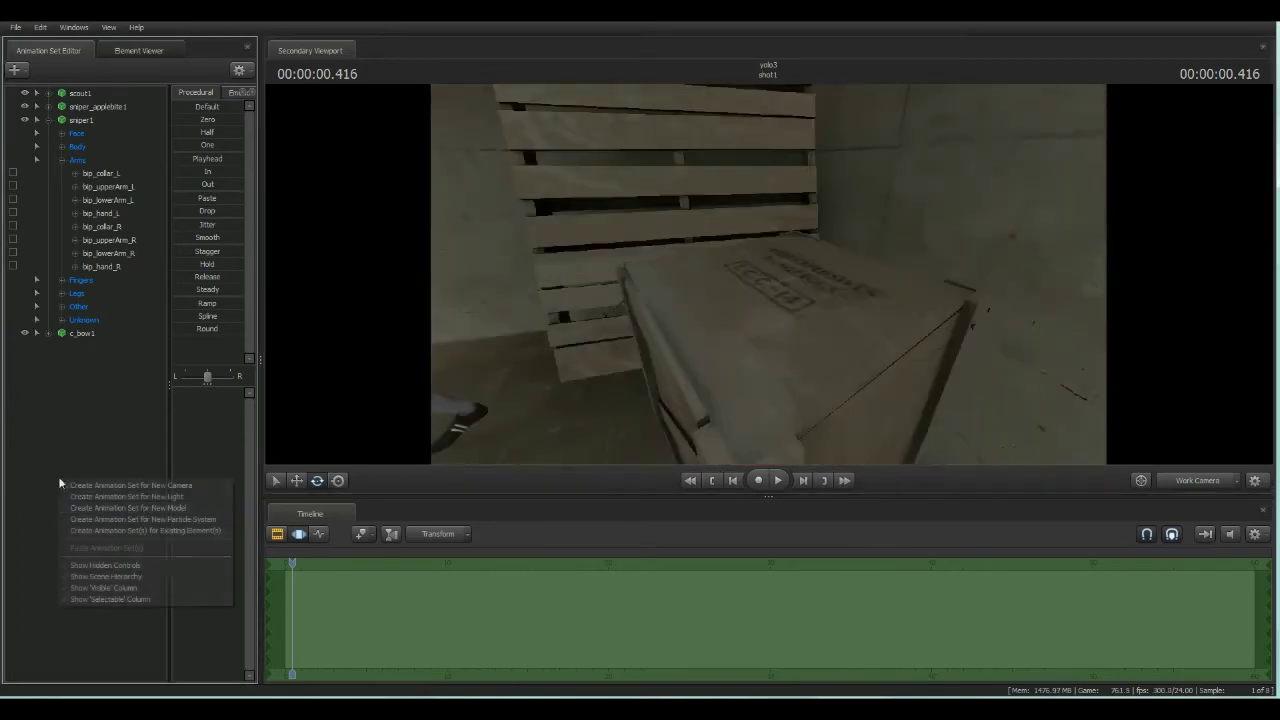
click(137, 508)
text(jar)
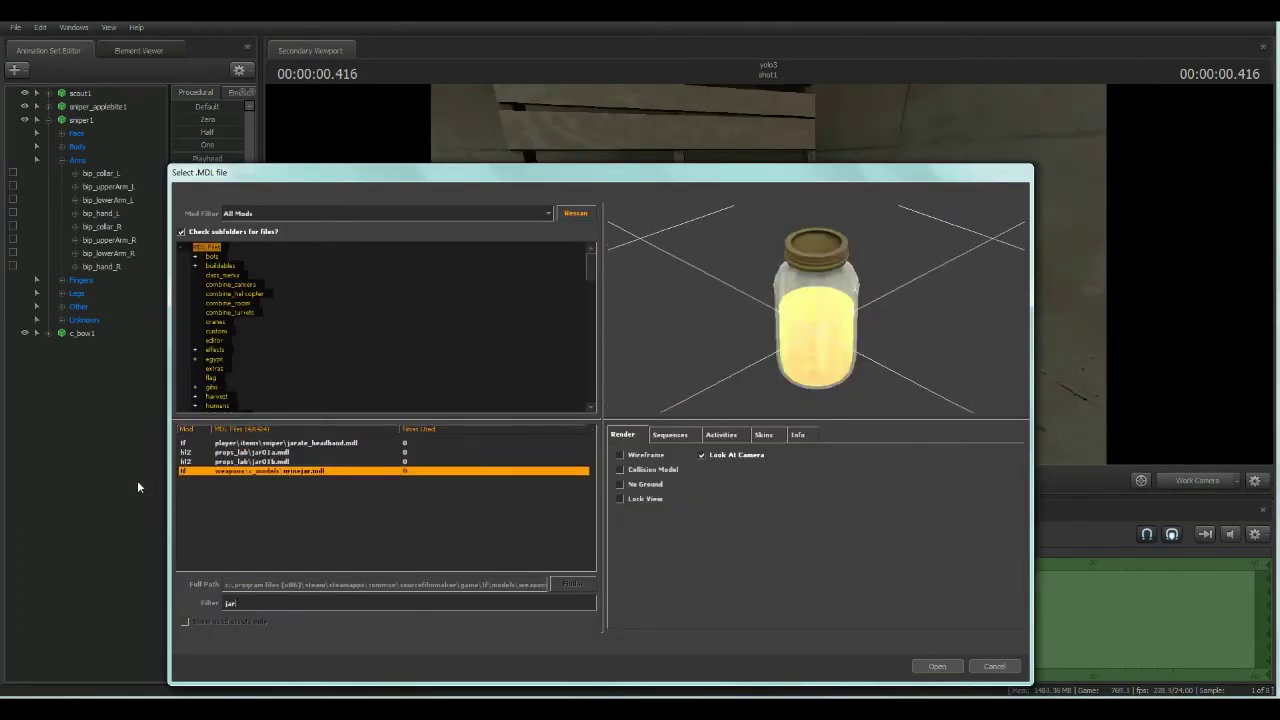
key(Return)
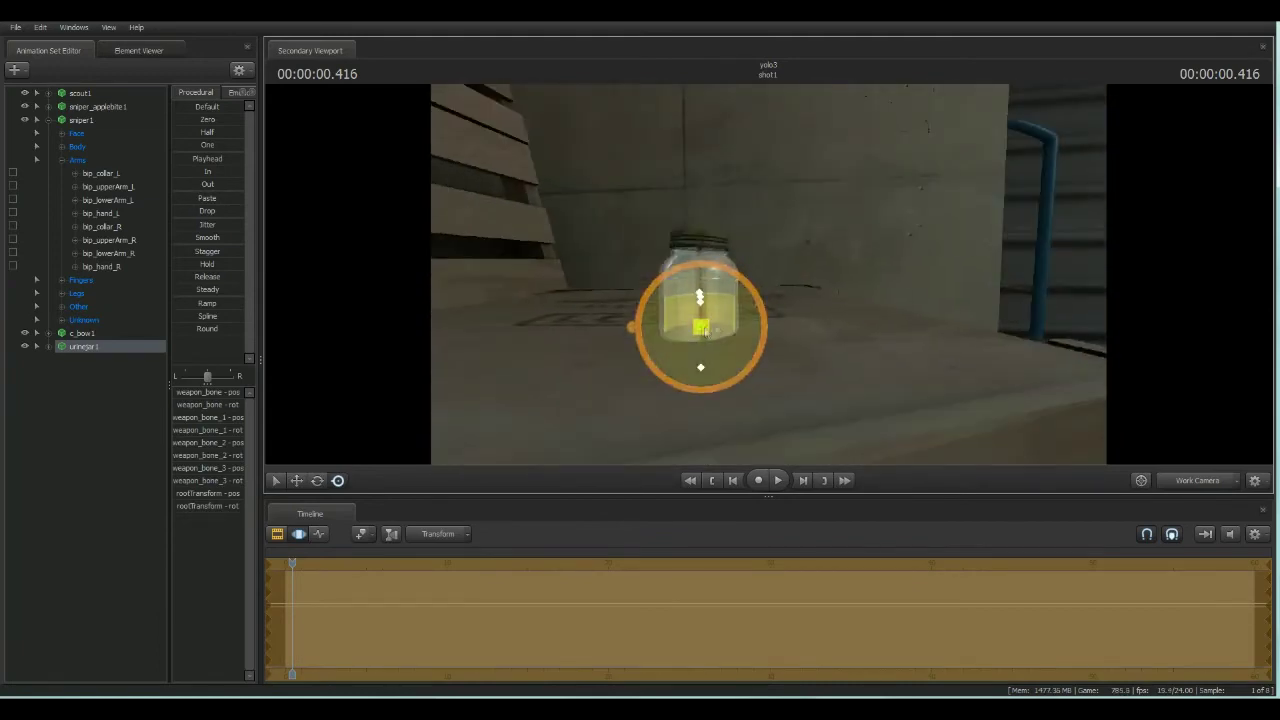
- Create an animation set for the bonk_helmet.mdl model
right_click(120, 491)
click(160, 500)
text(bonk)
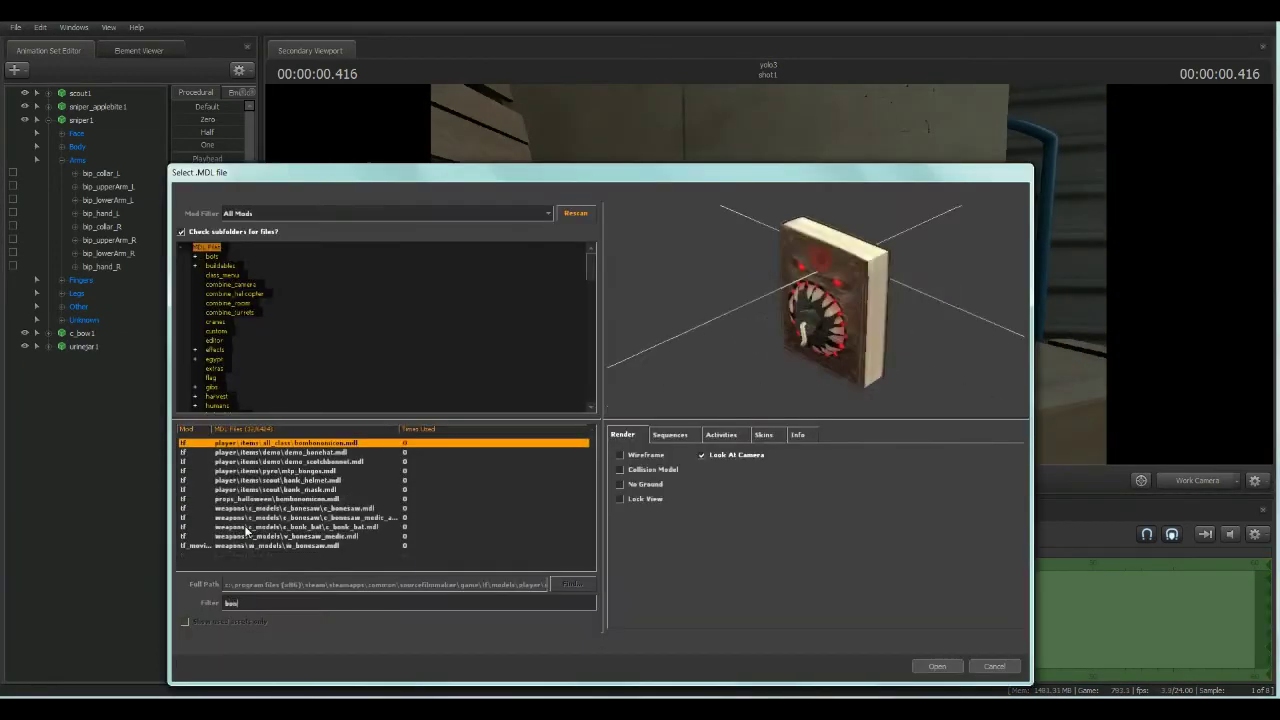
key(Up)
key(Up)
key(Return)
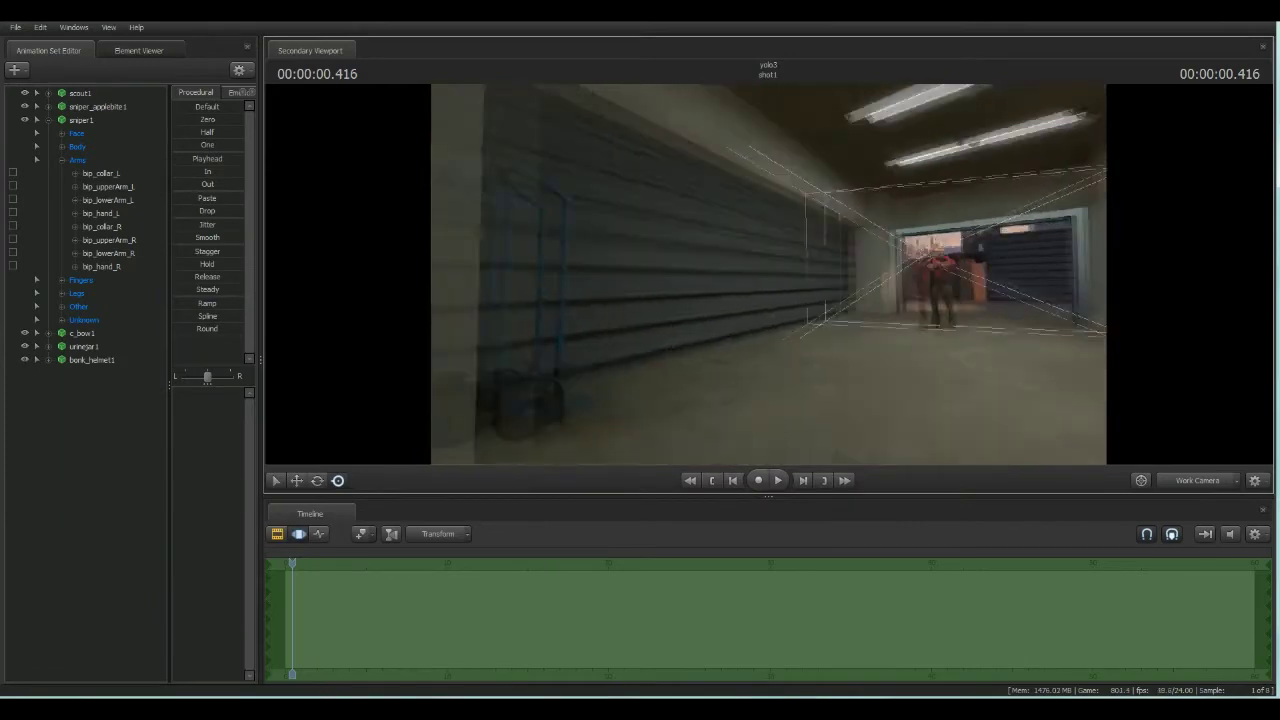
- Place bonk_helmet1 on the crate beside the jar and switch it to its blue skin
click(92, 361)
key(f)
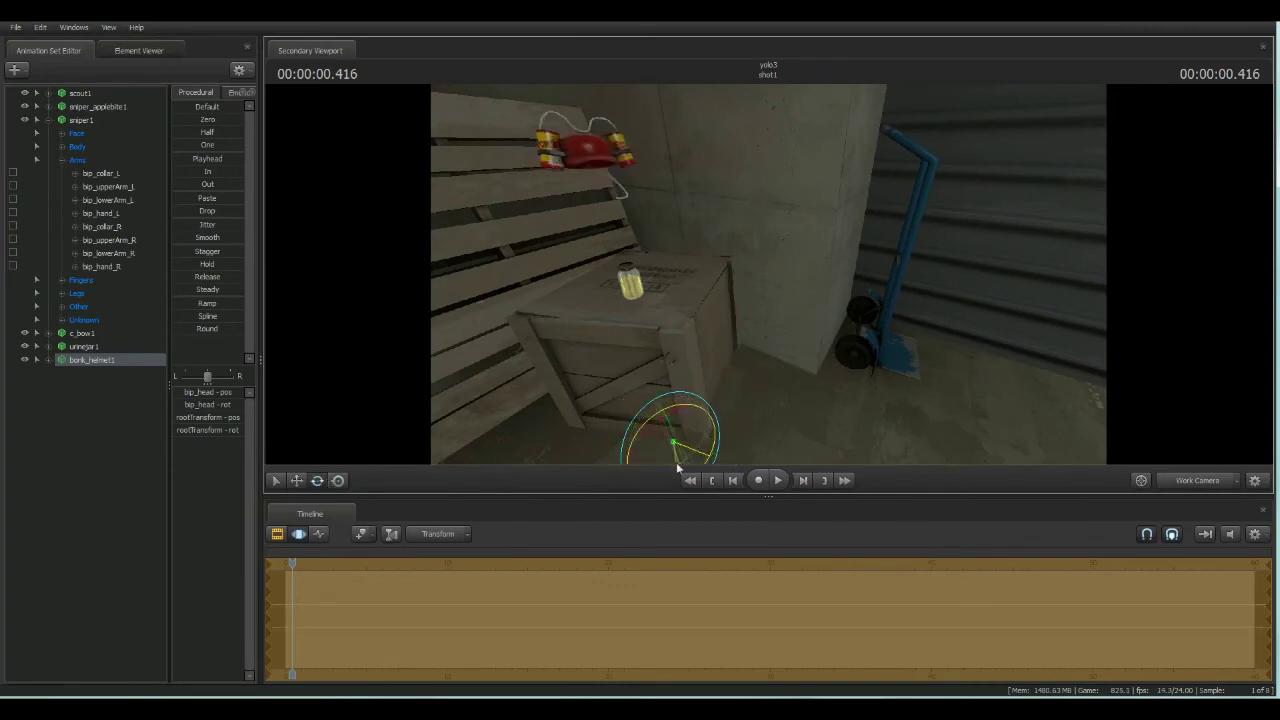
drag(800, 385, 747, 358)
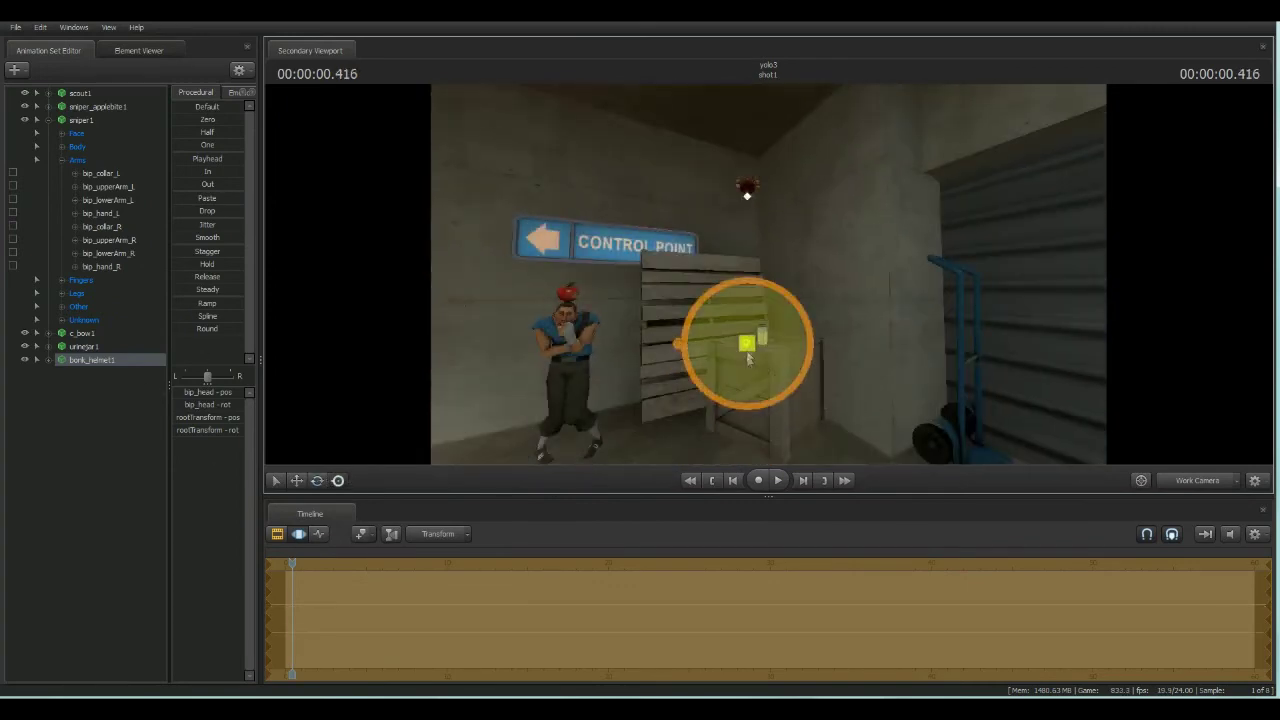
key(f)
right_click(88, 359)
click(200, 534)
click(660, 318)
- Add a new light from camera1's view to illuminate the sniper, and export the finished shot as an image
click(1205, 481)
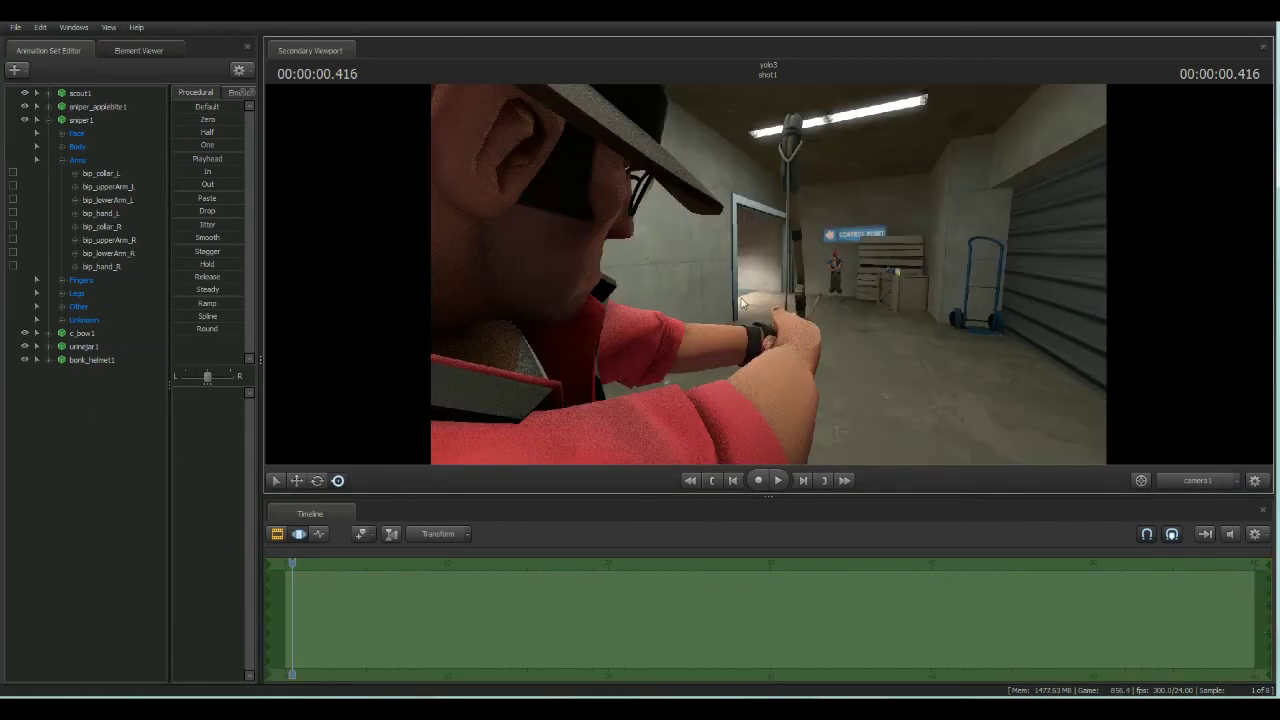
right_click(80, 455)
click(140, 502)
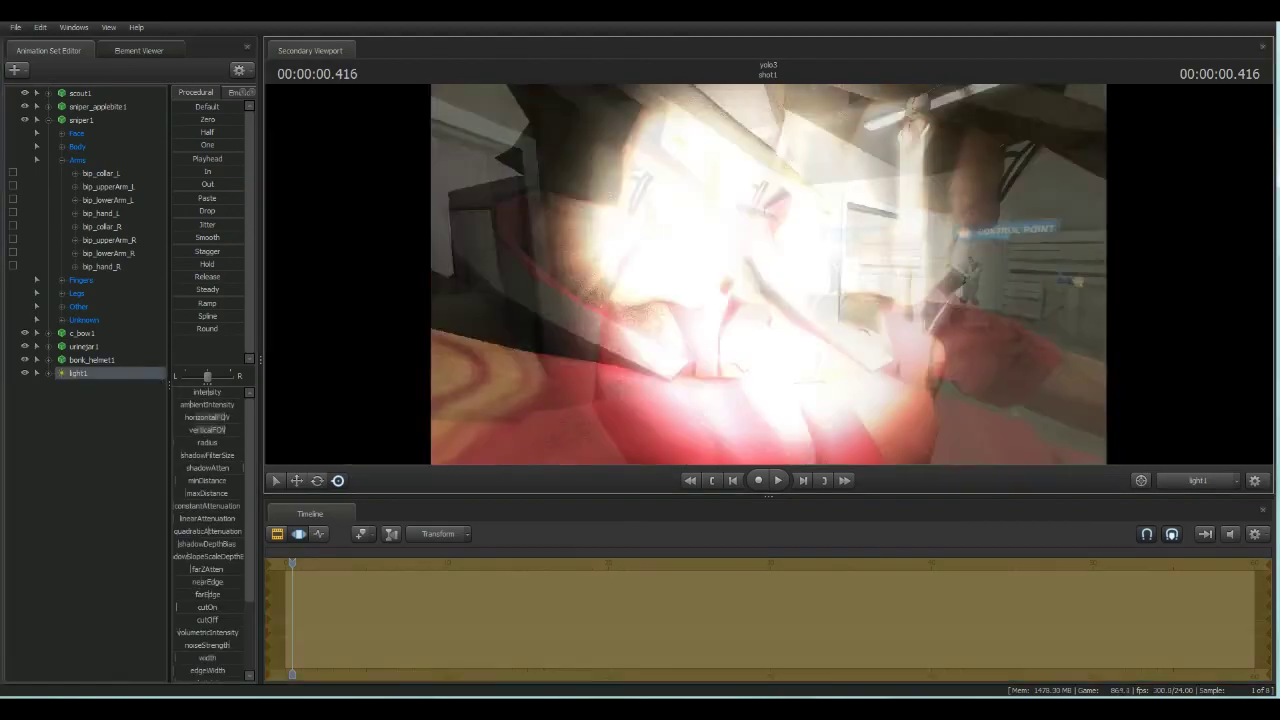
click(16, 27)
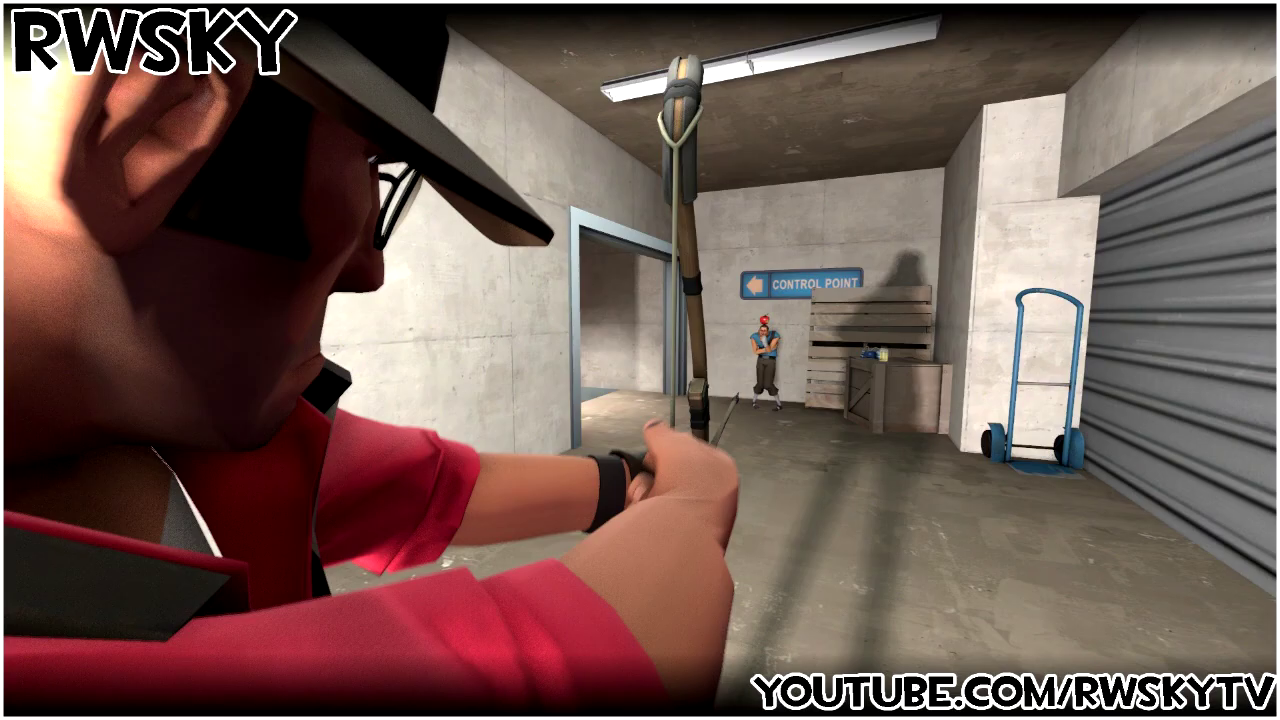